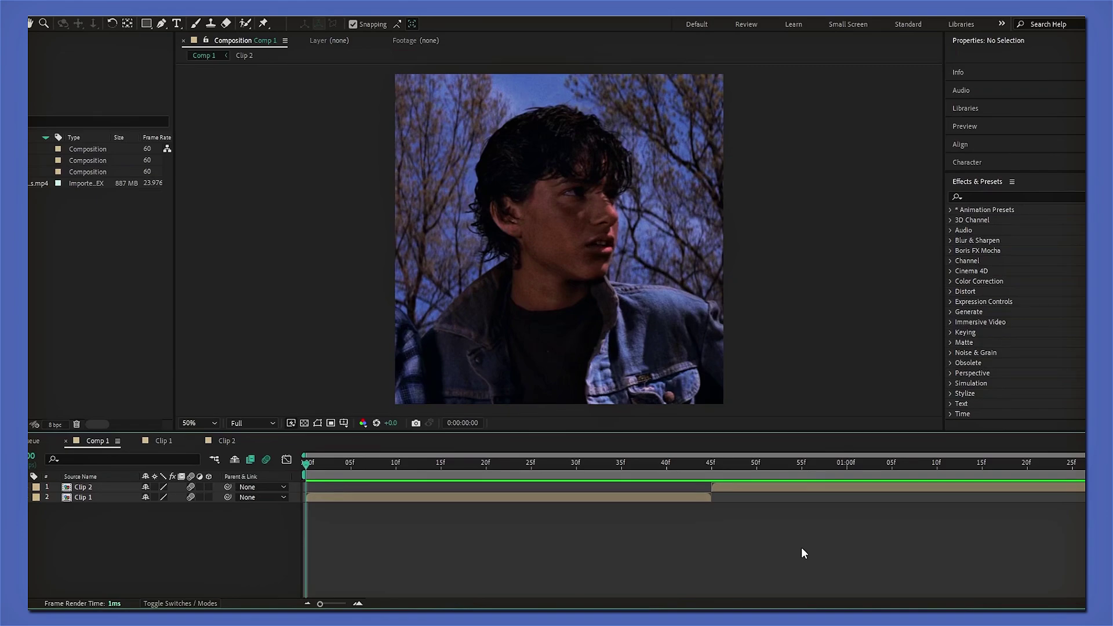
Find the Motion Tile effect and apply it to the Clip 2 layer
key("space")
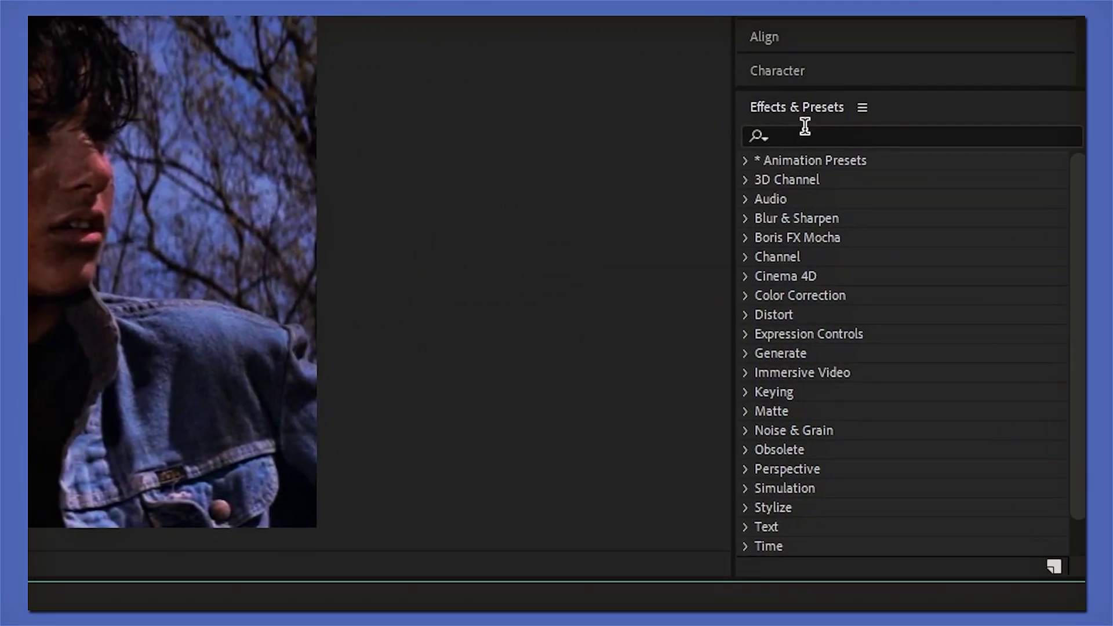
left_click(809, 128)
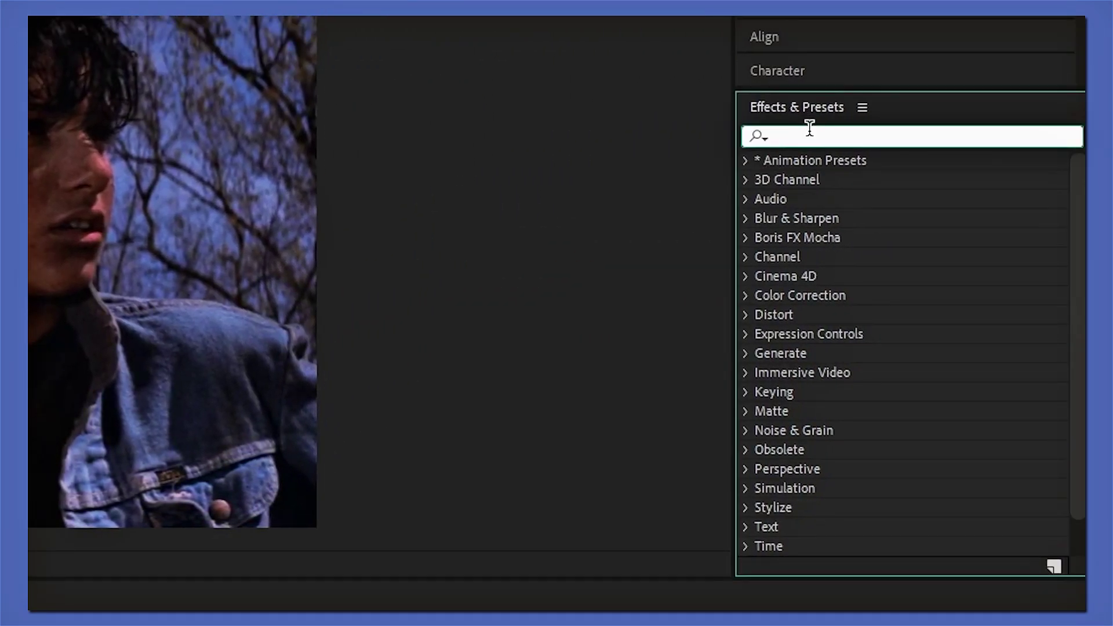
type("mo")
left_click_drag(811, 329, 797, 386)
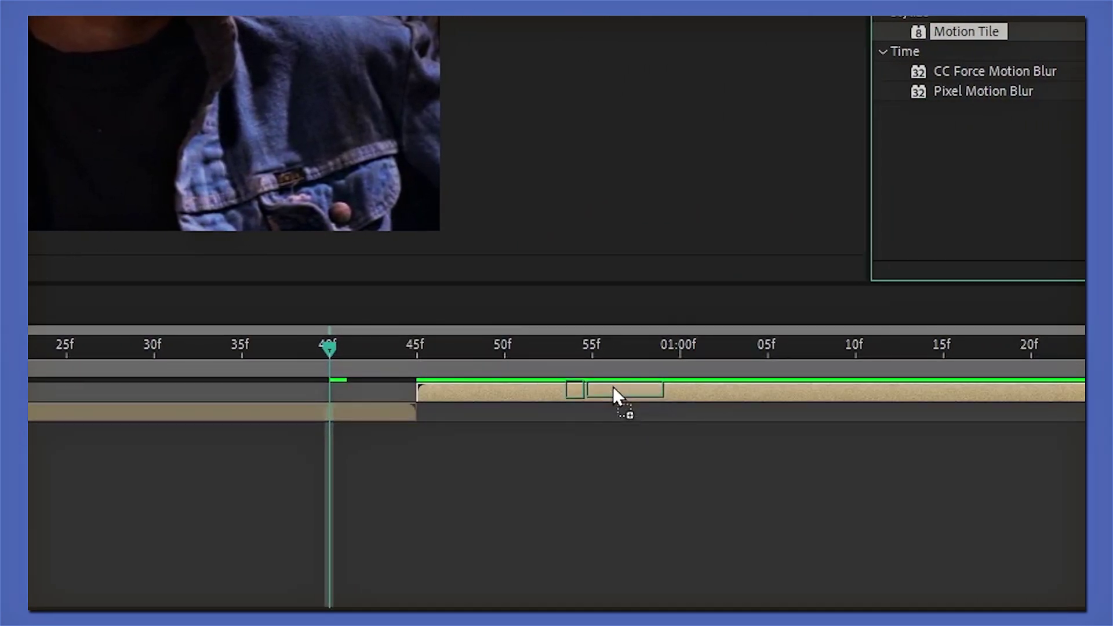
left_click_drag(613, 386, 614, 388)
Set Motion Tile's Output Height and Output Width to 200 on Clip 2 and enable Mirror Edges
left_click(254, 211)
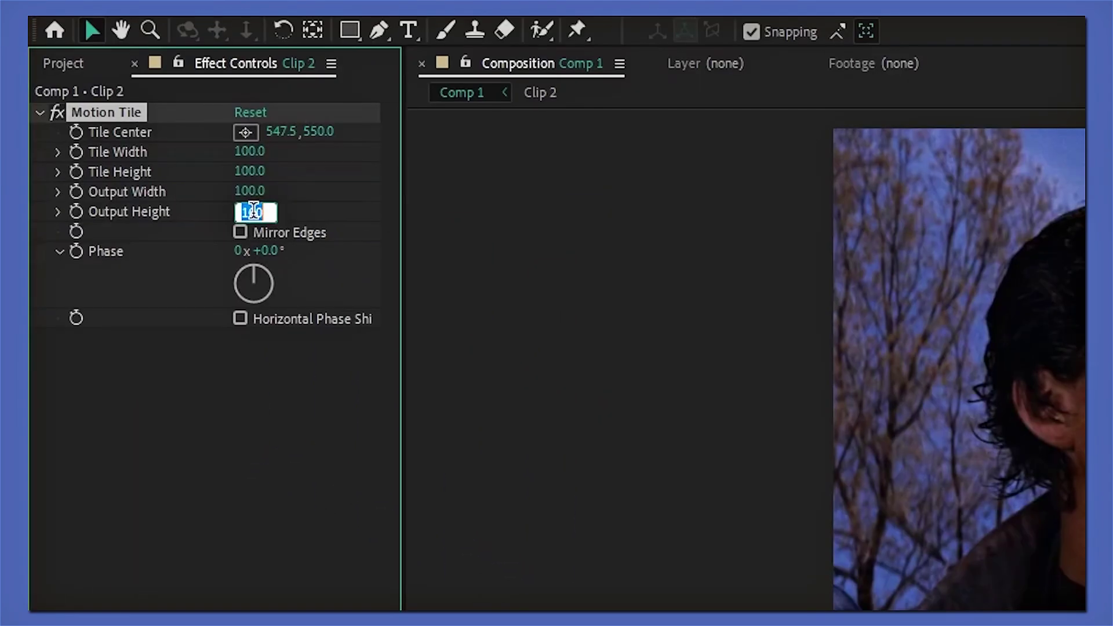
type("200")
key("Return")
left_click(258, 193)
type("200")
key("Return")
left_click(240, 232)
Show Clip 1's Position property and separate its dimensions into X and Y
left_click(648, 428)
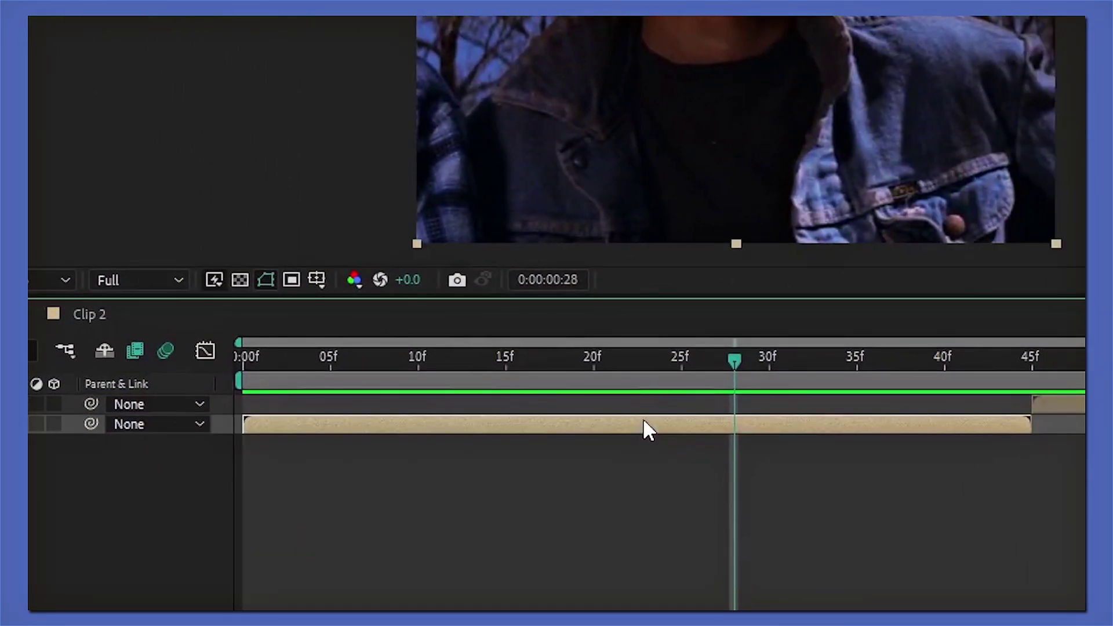
key("p")
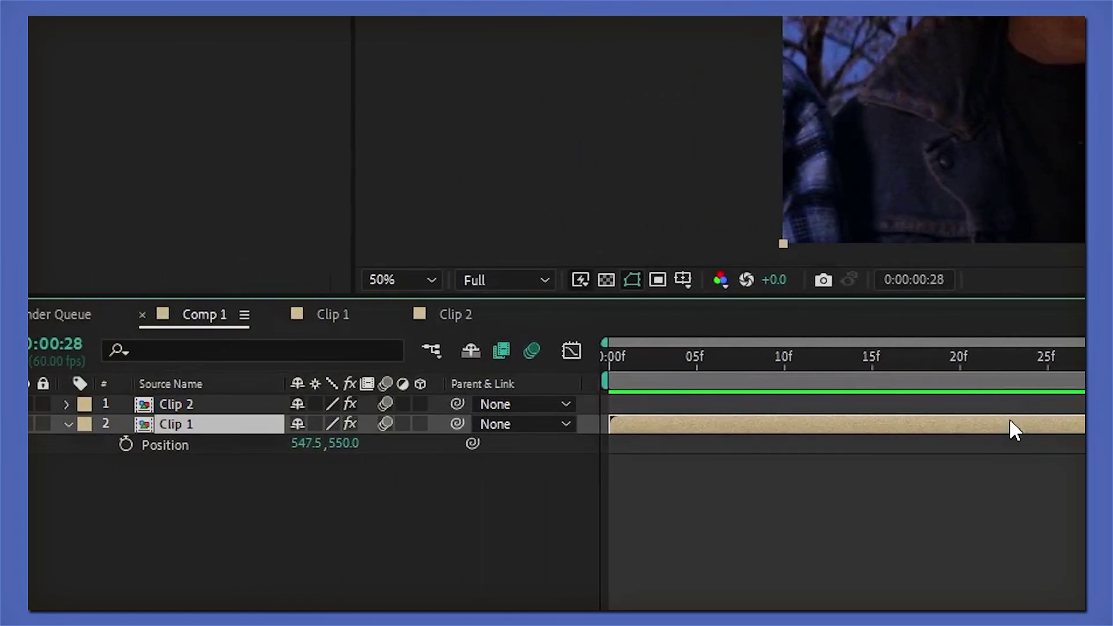
right_click(195, 447)
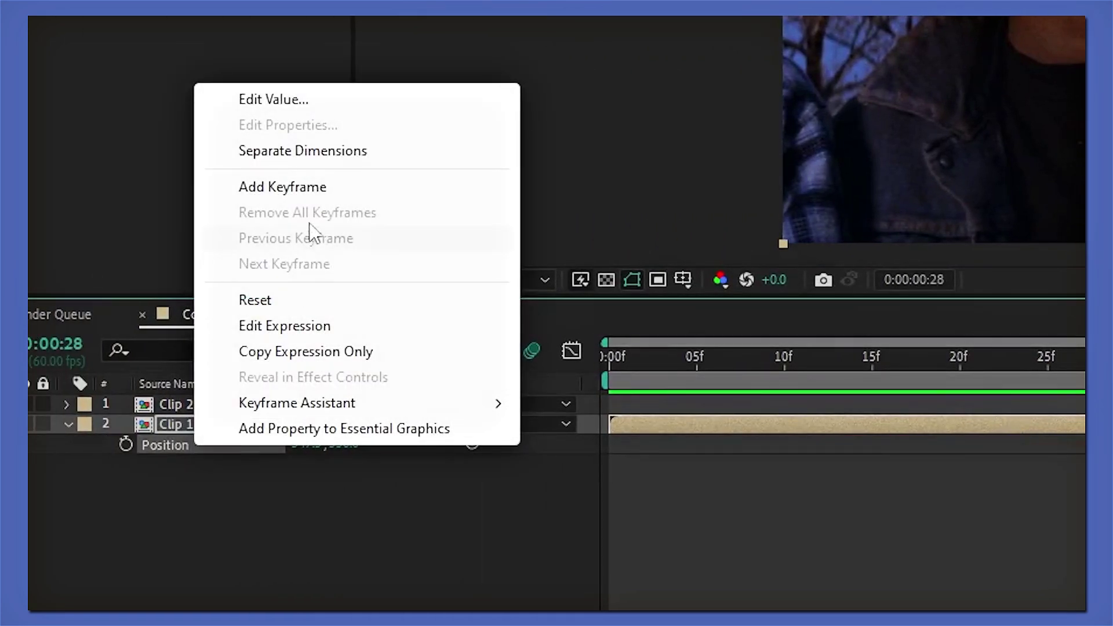
left_click(304, 153)
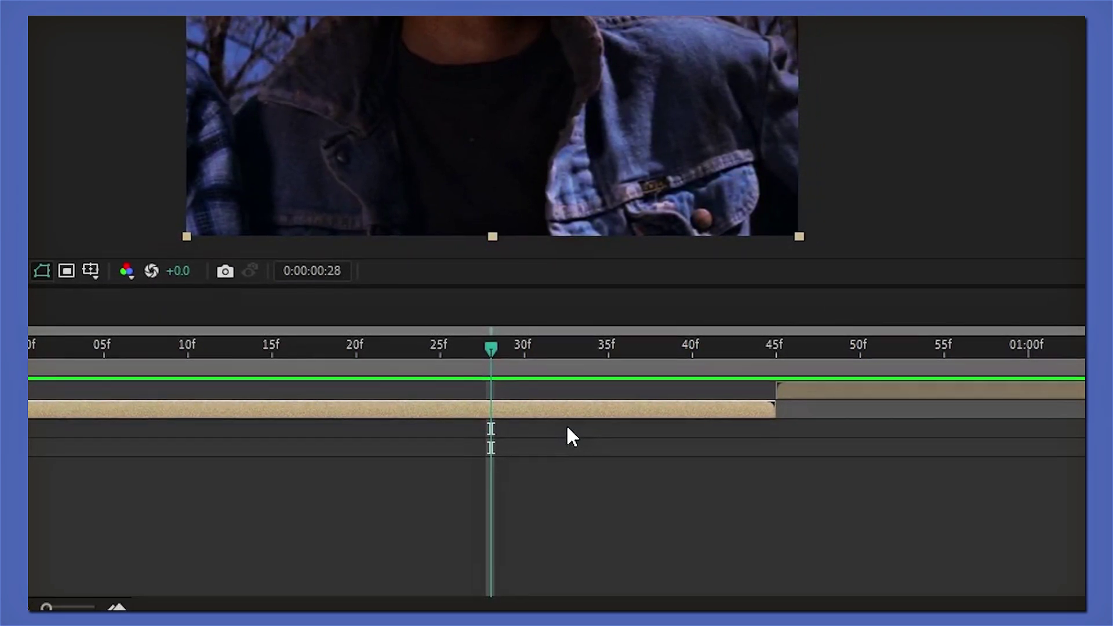
Place marker 1 at frame 28 and start keyframing Clip 1's X Position there
left_click(1077, 368)
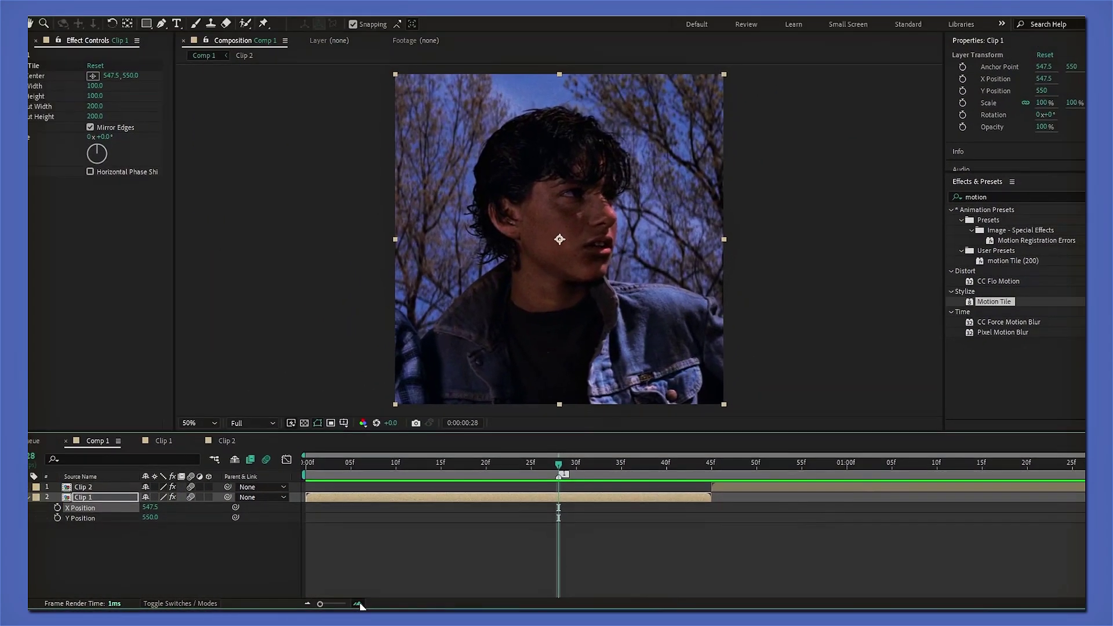
left_click(357, 603)
left_click(358, 604)
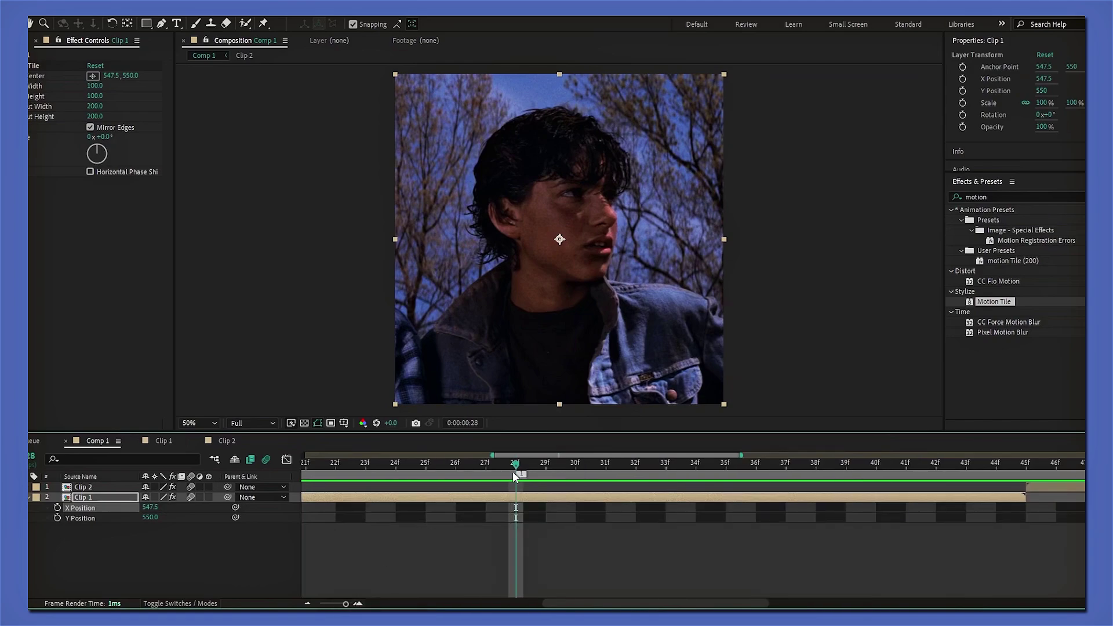
left_click_drag(516, 467, 905, 478)
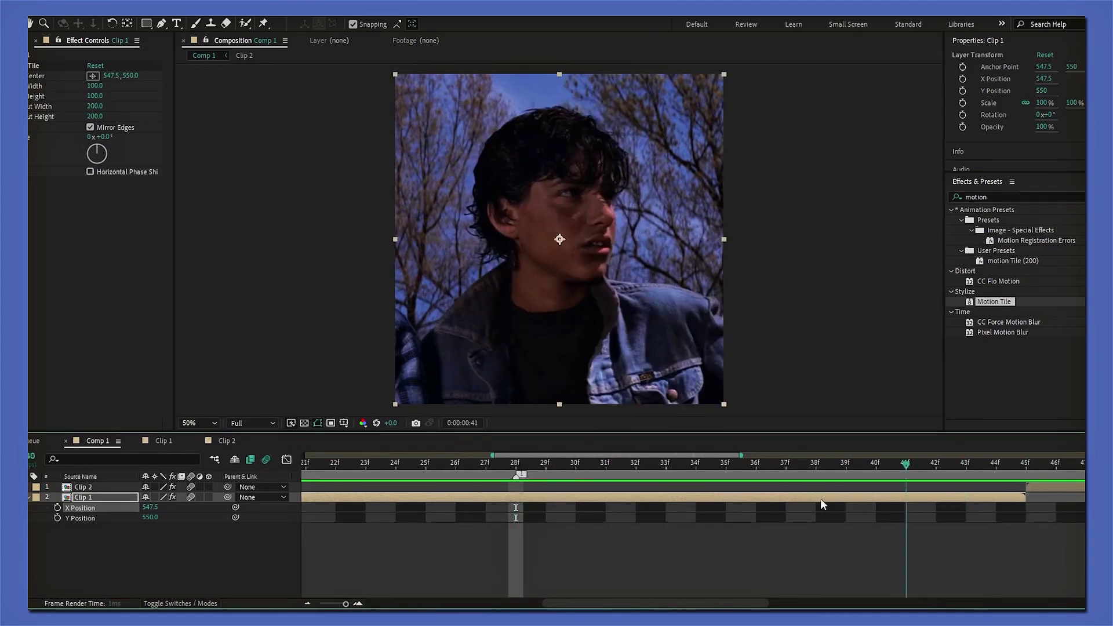
key("1")
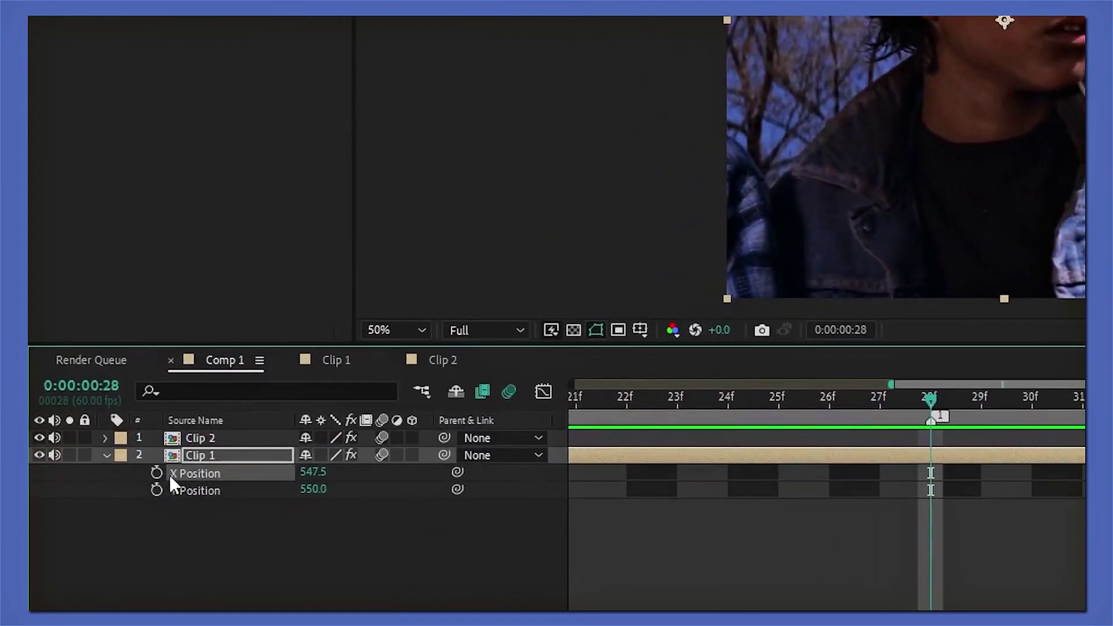
left_click(155, 472)
At frame 36, keyframe Clip 1's X Position to 187.5 so the image shifts left
left_click_drag(931, 400, 1083, 400)
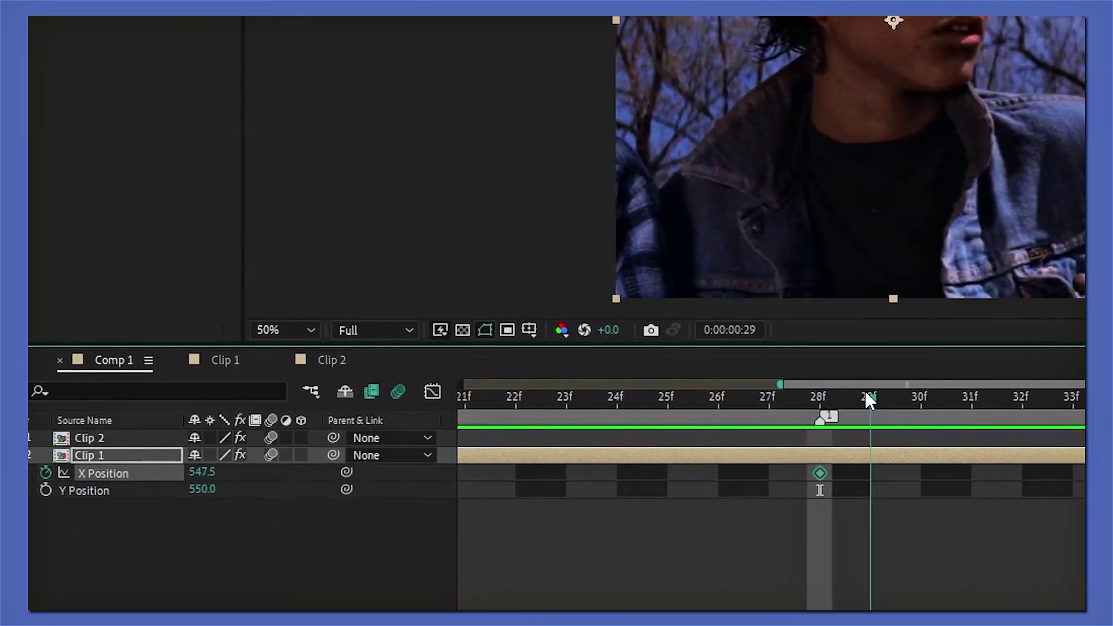
left_click_drag(689, 400, 938, 400)
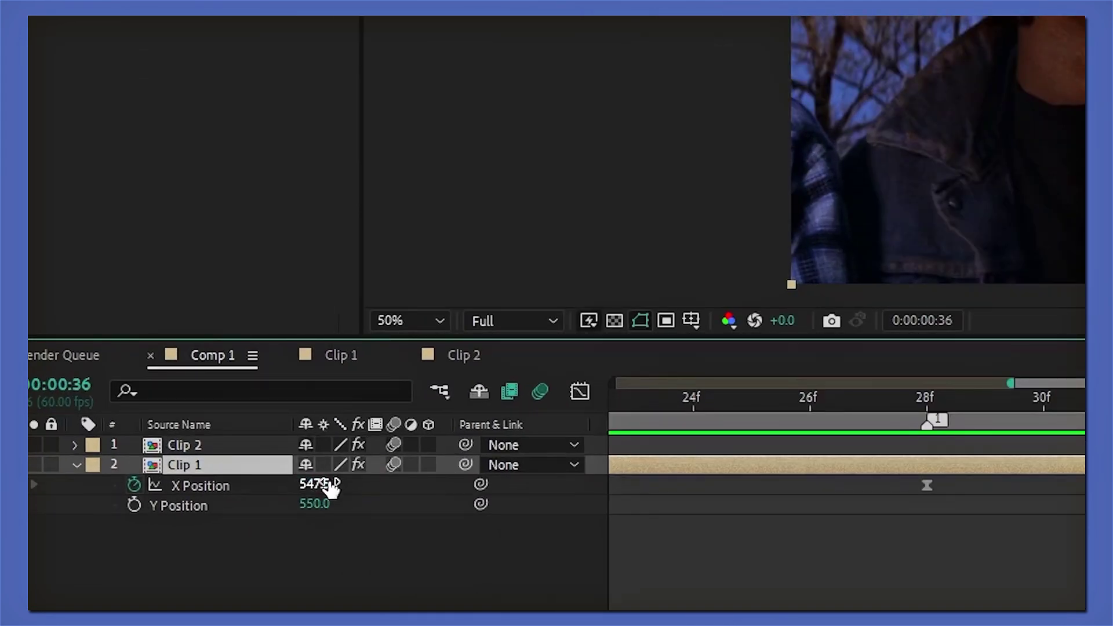
left_click_drag(330, 489, 128, 488)
left_click_drag(47, 513, 0, 537)
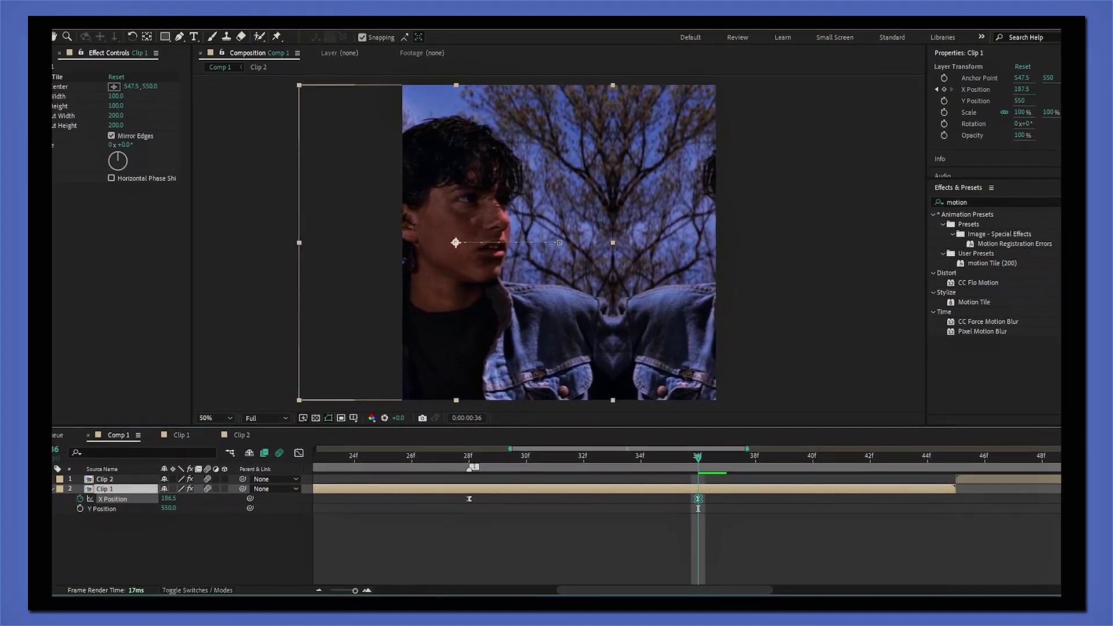
left_click_drag(168, 498, 149, 498)
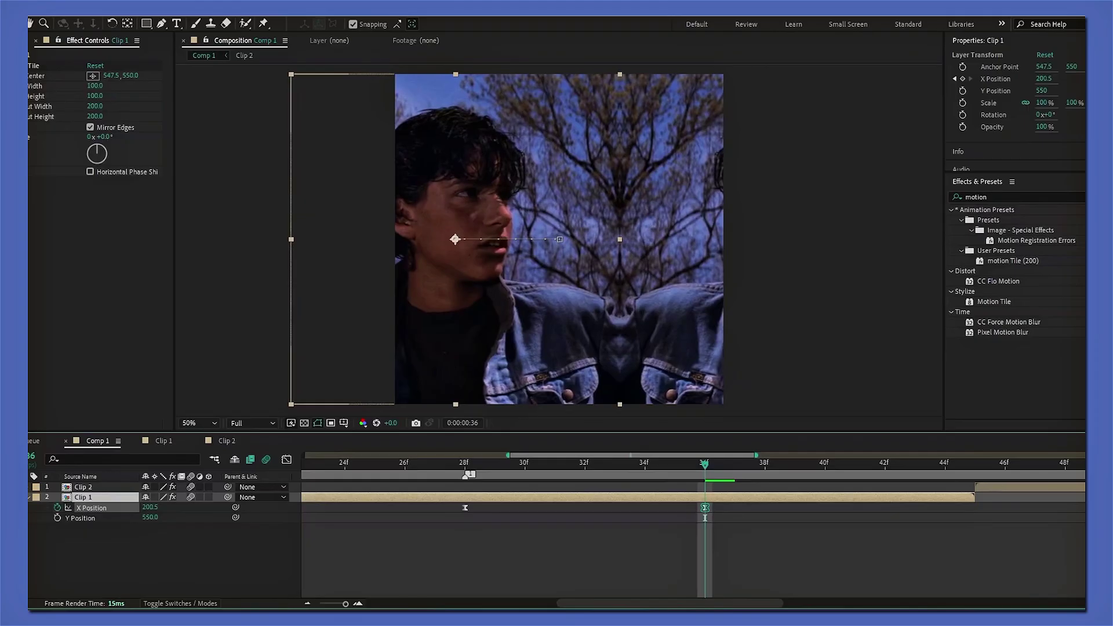
left_click_drag(213, 476, 229, 477)
left_click_drag(151, 508, 148, 507)
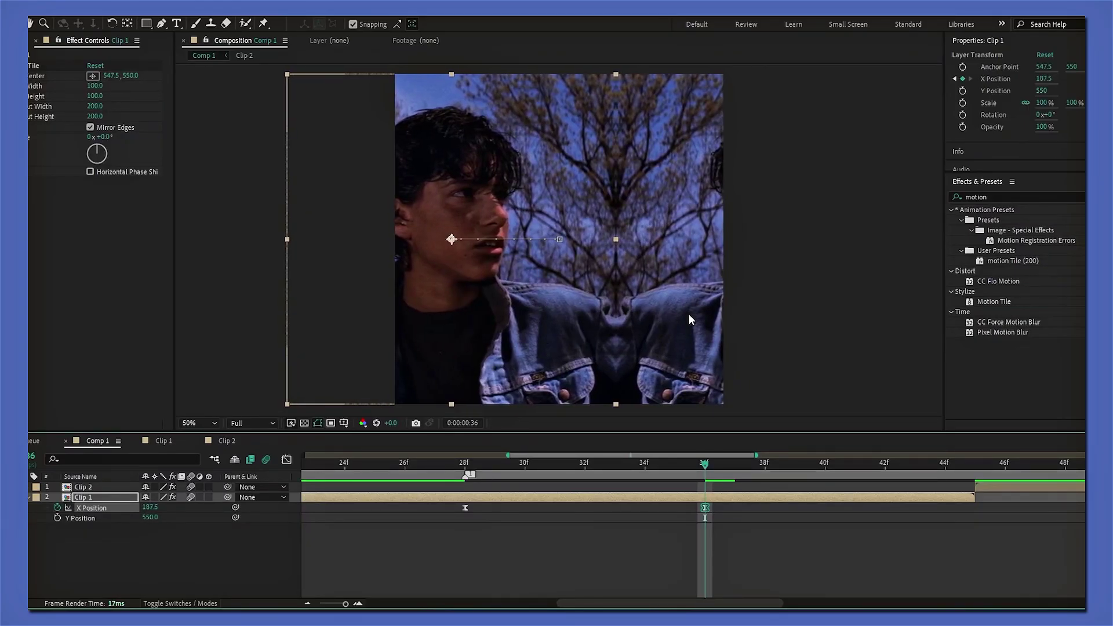
Keyframe Clip 1's X Position to shift the image right at frame 40 and to 364.5 at frame 45, the clip's end
left_click_drag(734, 466, 822, 468)
left_click_drag(149, 508, 591, 521)
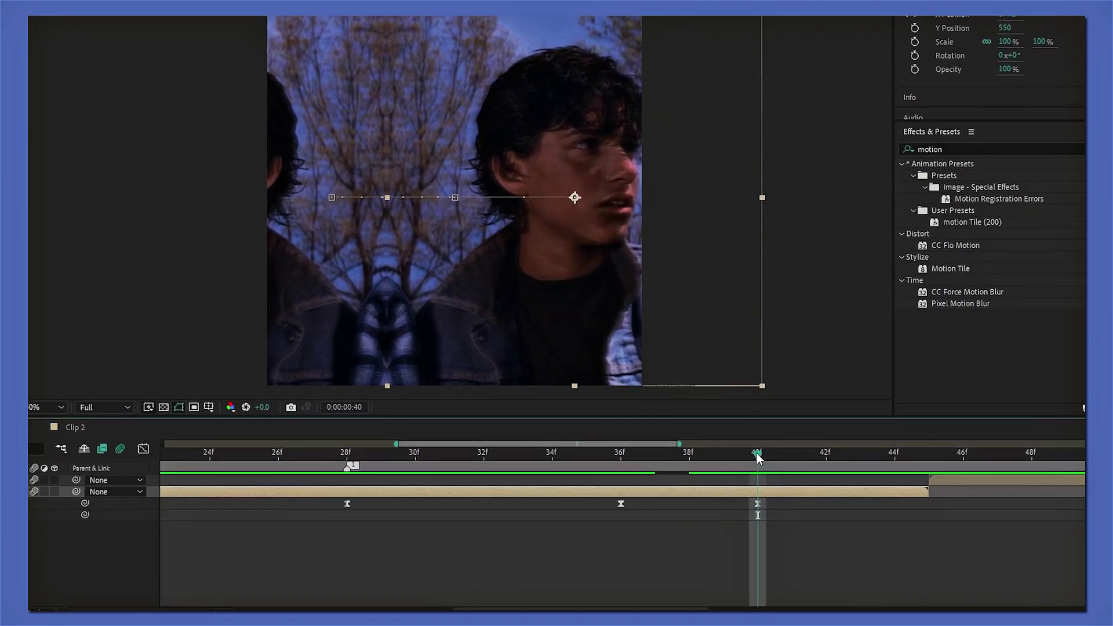
left_click_drag(825, 466, 885, 467)
left_click_drag(778, 451, 856, 450)
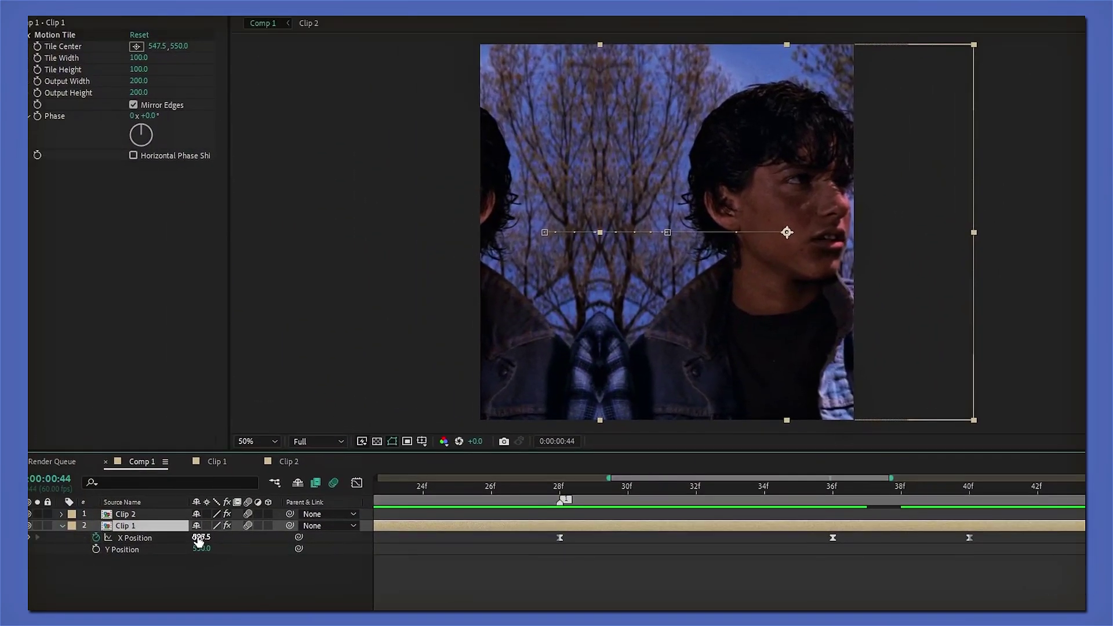
left_click_drag(199, 538, 0, 532)
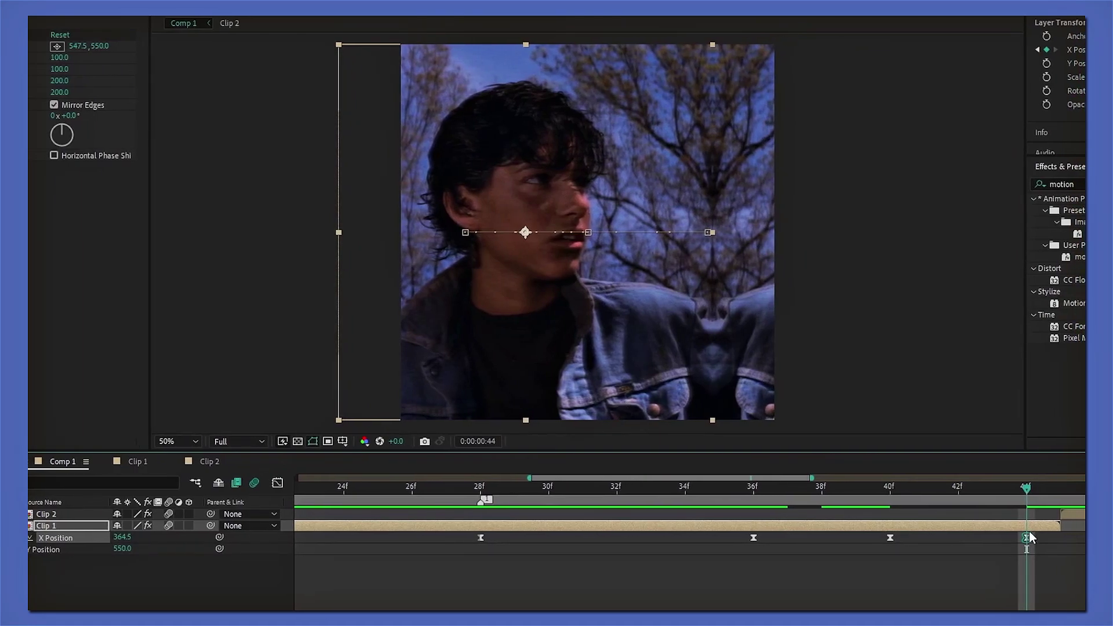
left_click_drag(1029, 539, 1062, 538)
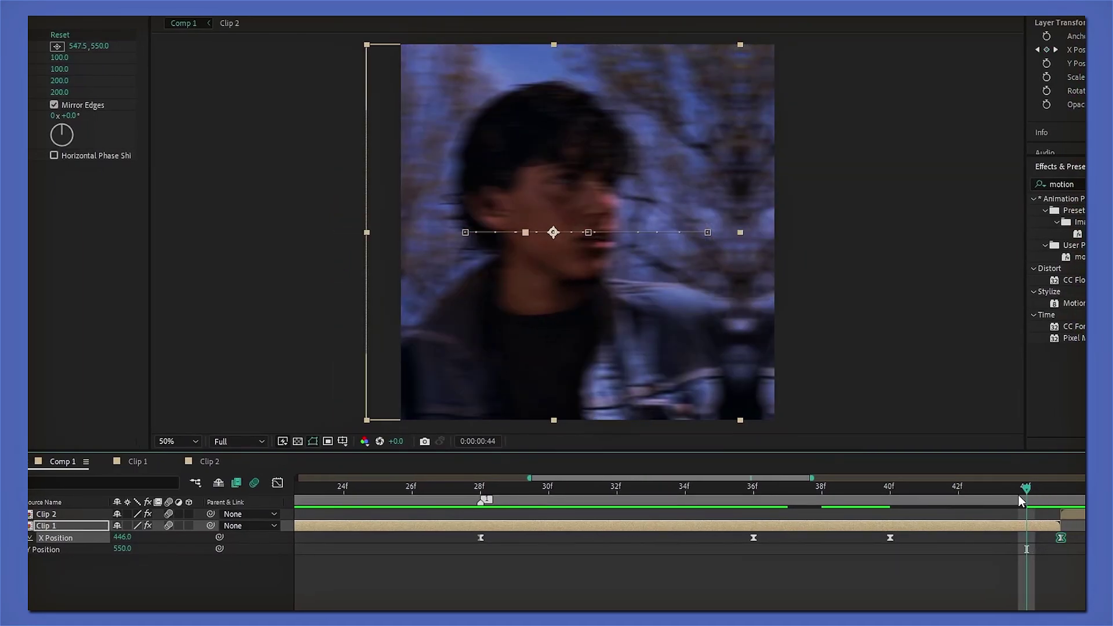
left_click_drag(1028, 488, 446, 488)
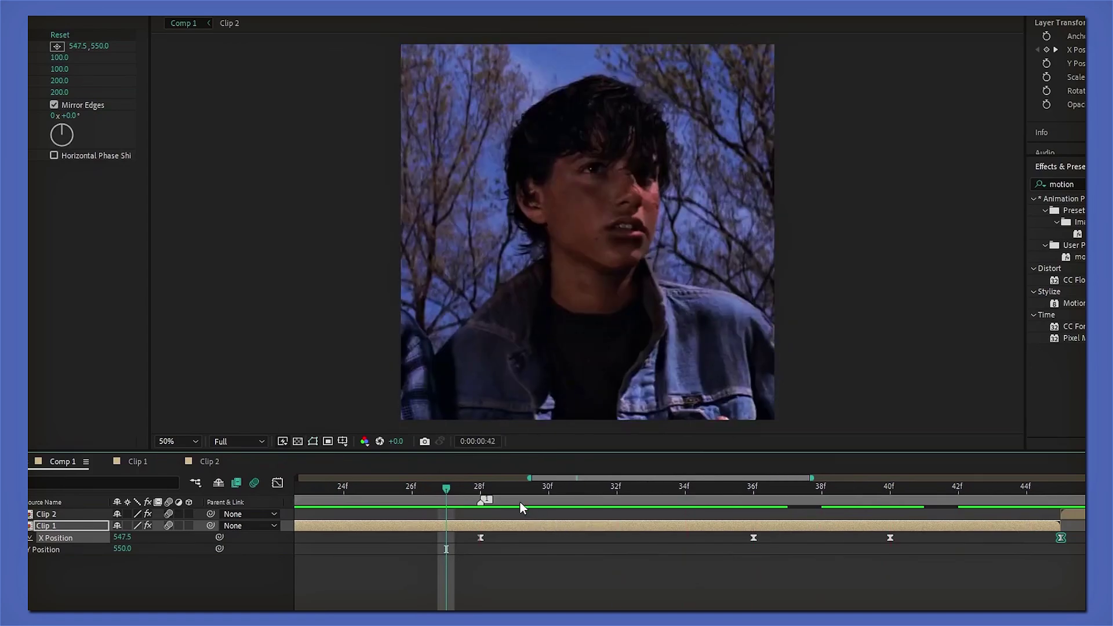
left_click_drag(457, 492, 1026, 489)
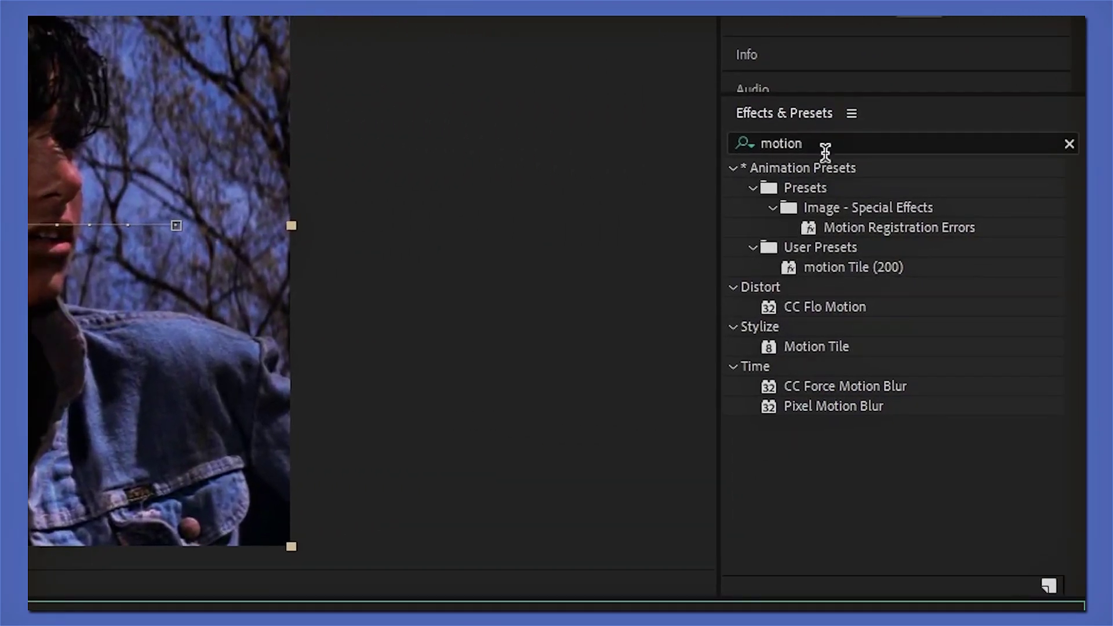
Search the effects for "direct" and apply Directional Blur to Clip 1
left_click(1082, 183)
key("BackSpace")
key("BackSpace")
key("BackSpace")
key("BackSpace")
key("BackSpace")
key("BackSpace")
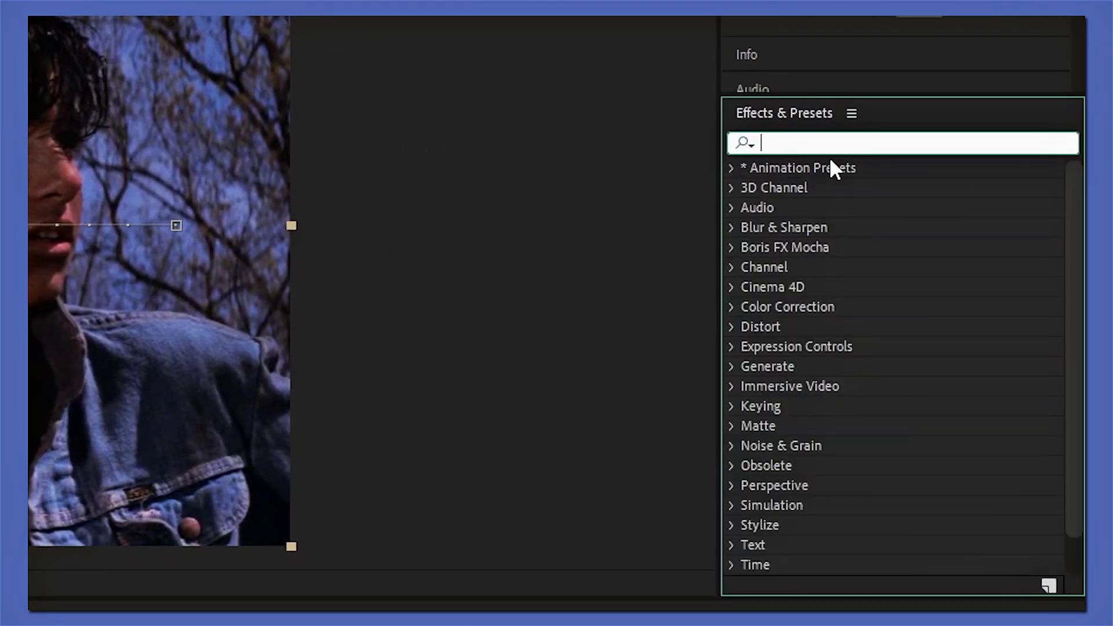
type("direct")
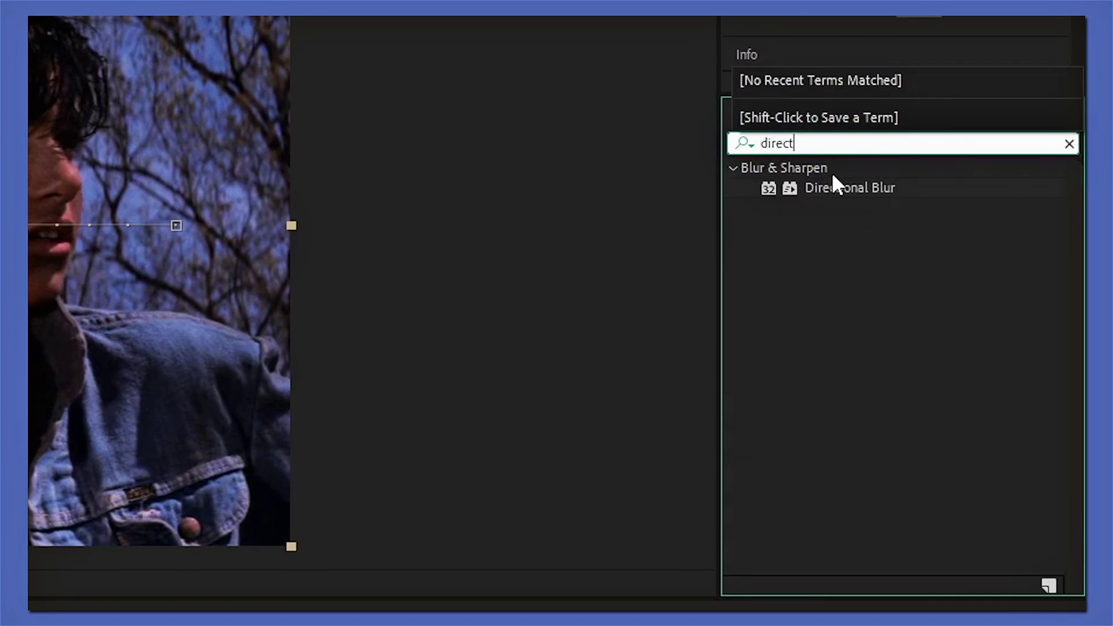
left_click_drag(835, 187, 332, 420)
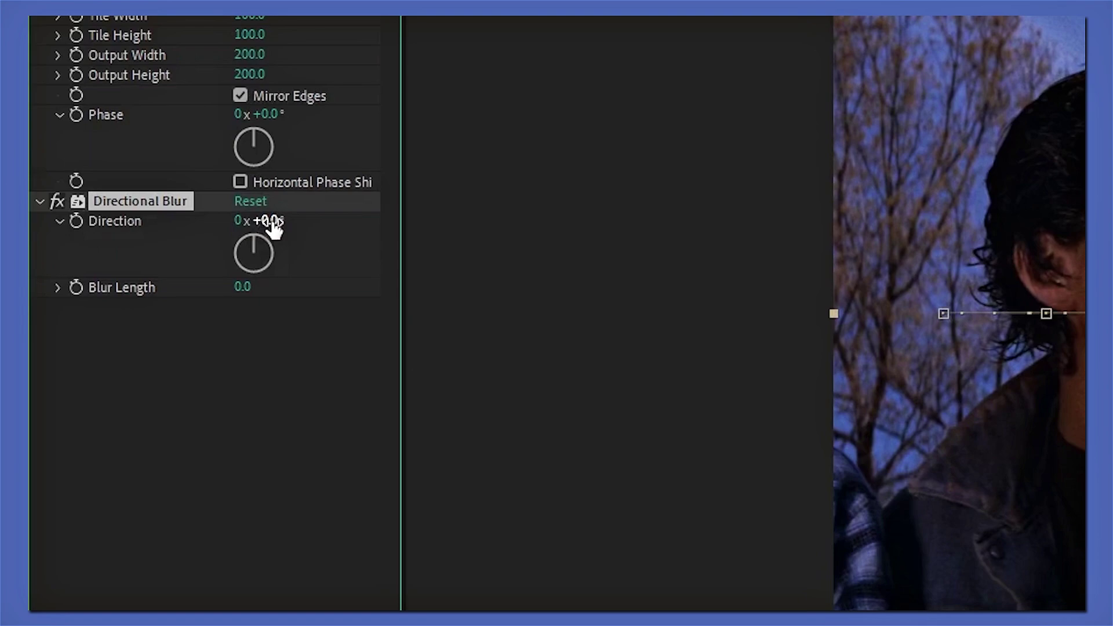
Set the Directional Blur's Direction to 90° and keyframe its Blur Length to 296.3 at frame 44
left_click(266, 220)
key("BackSpace")
type("90")
key("Tab")
type("29")
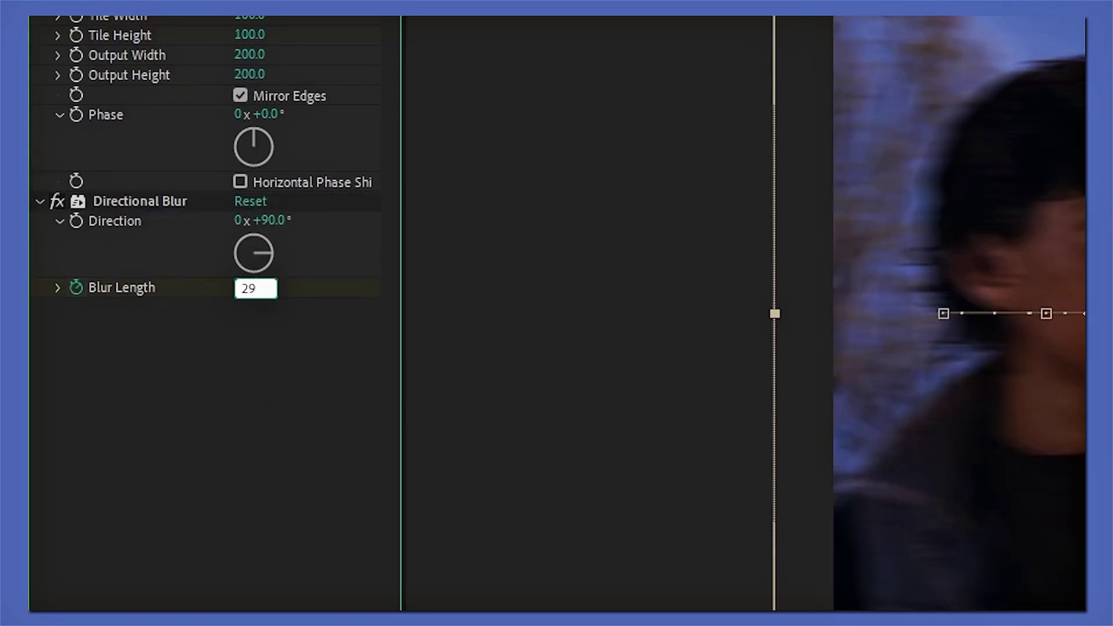
type("6.3")
key("Return")
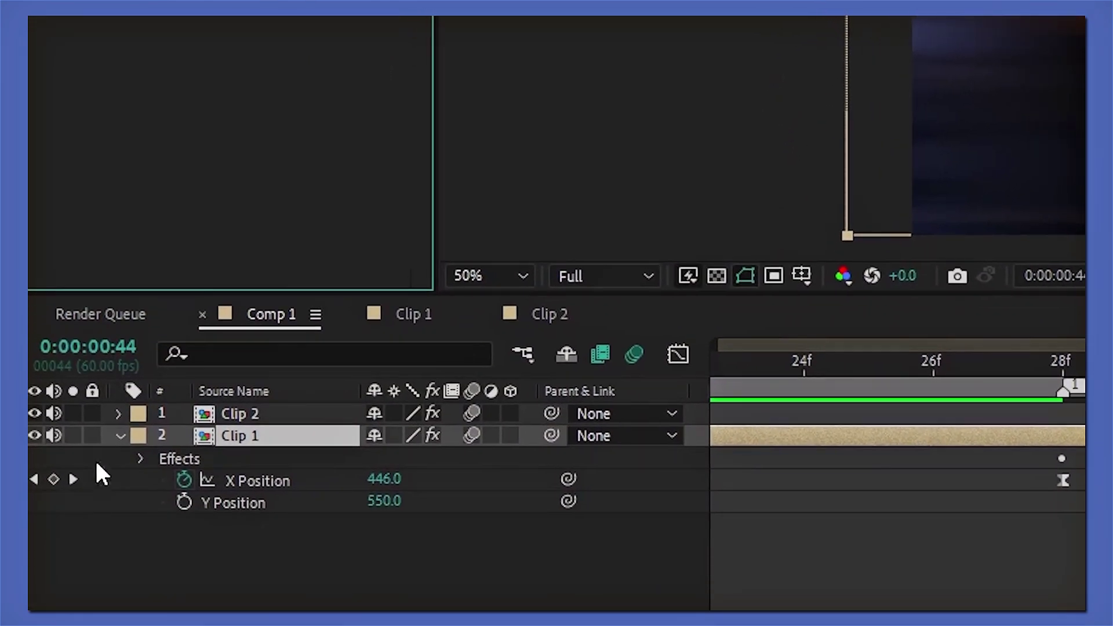
Move Clip 1's last Blur Length keyframe to frame 45, apply Easy Ease to both Blur Length keyframes, and preview the animation
left_click(140, 459)
left_click(163, 503)
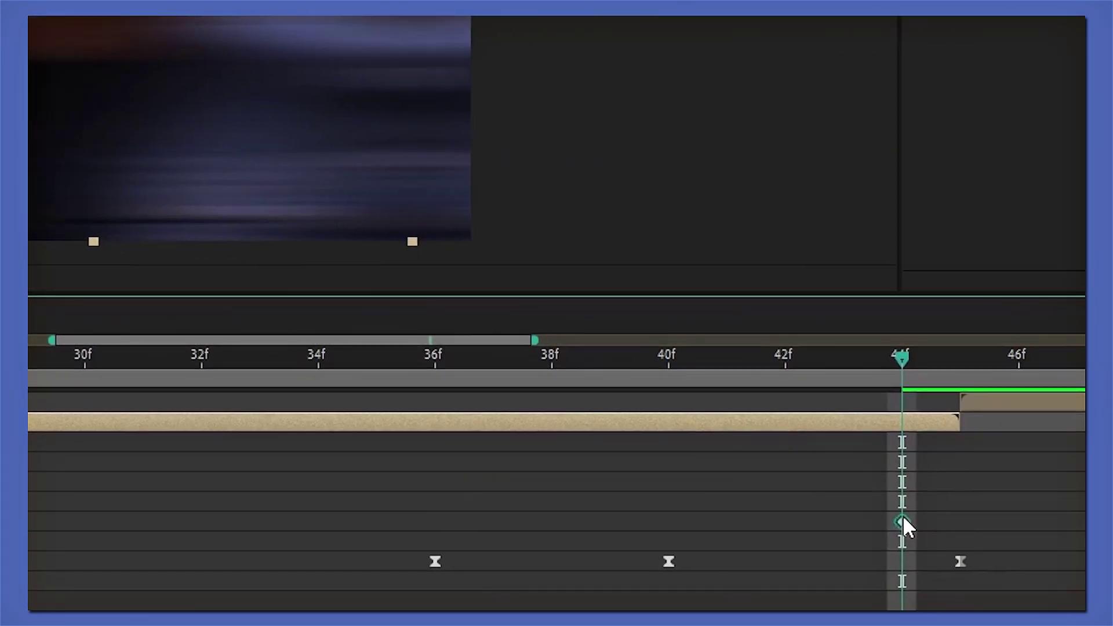
left_click_drag(902, 518, 0, 523)
left_click(991, 516)
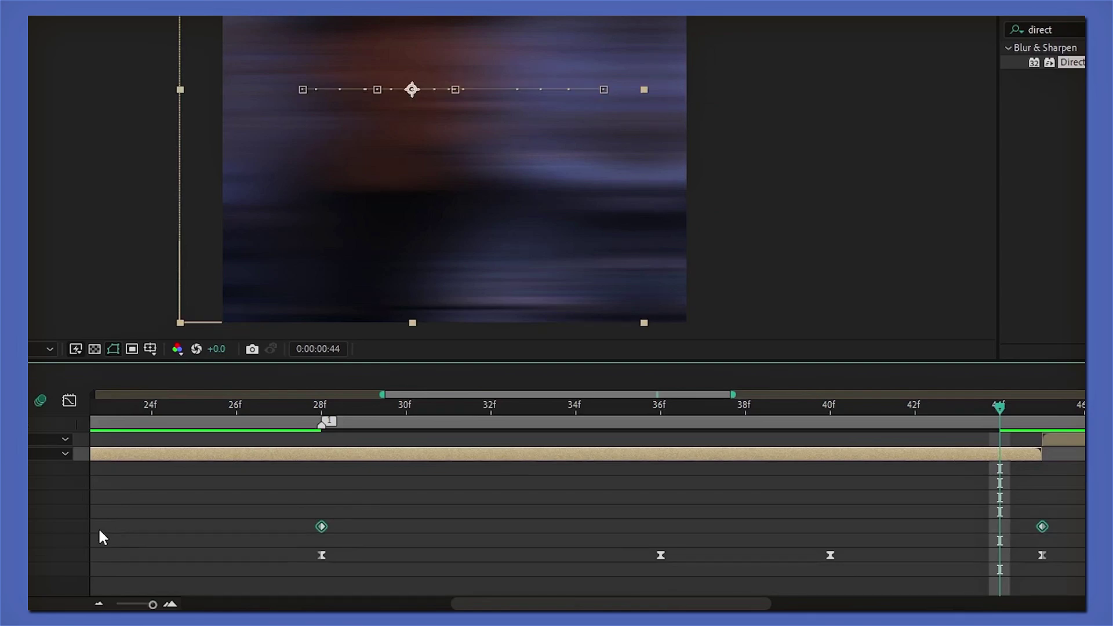
key("F9")
left_click(413, 508)
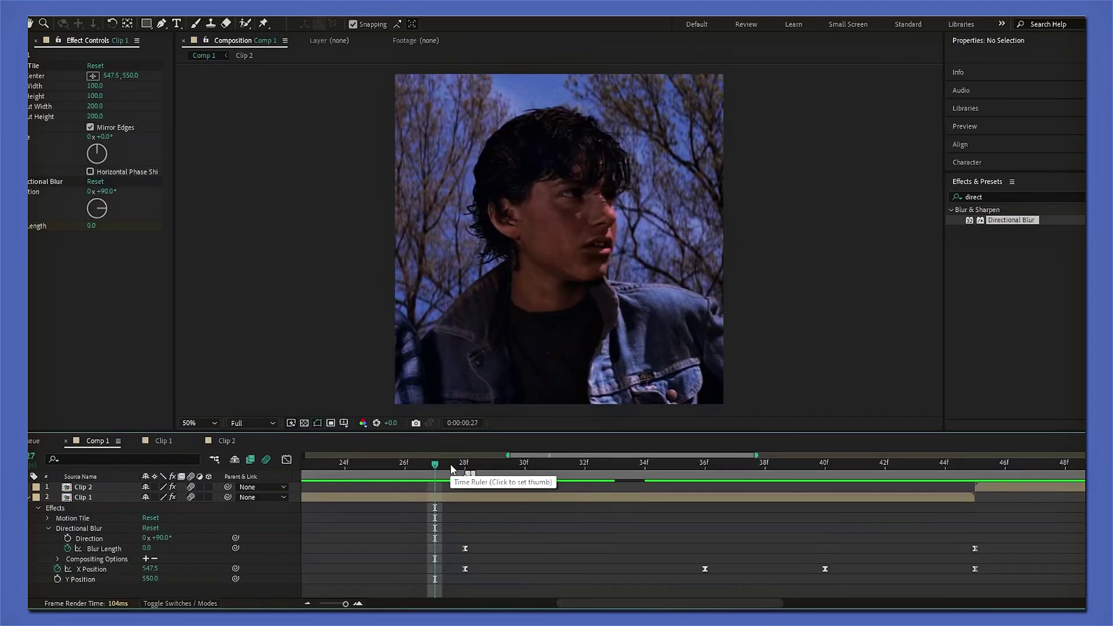
key("space")
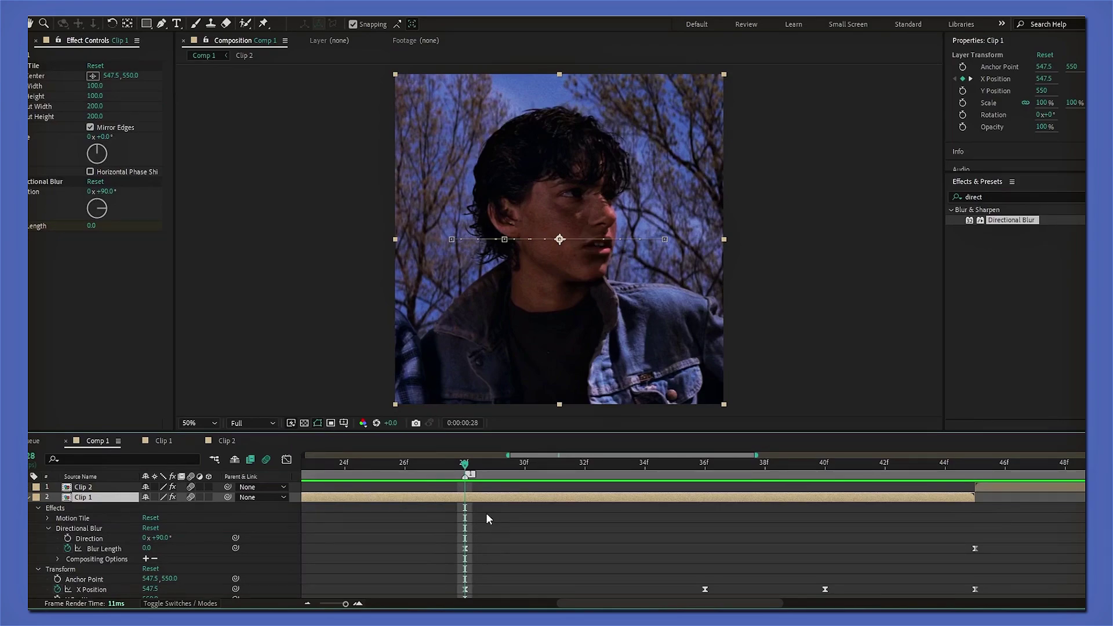
Start Clip 1's Rotation animation with a keyframe at frame 27 and set a 1° Rotation keyframe at frame 35
scroll(485, 513, "down", 2)
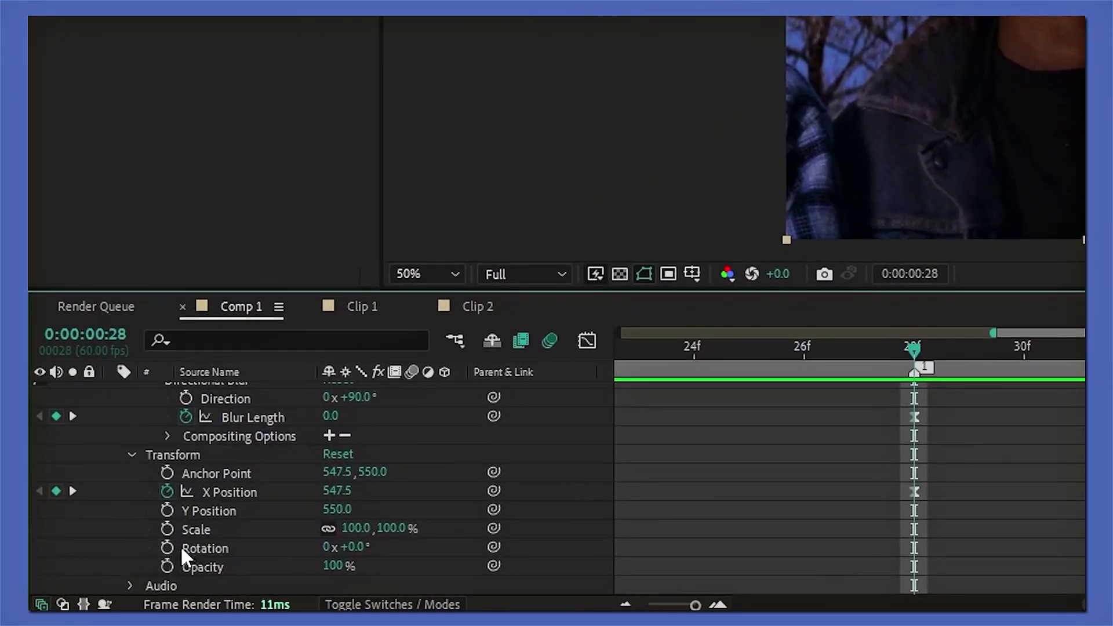
key("r")
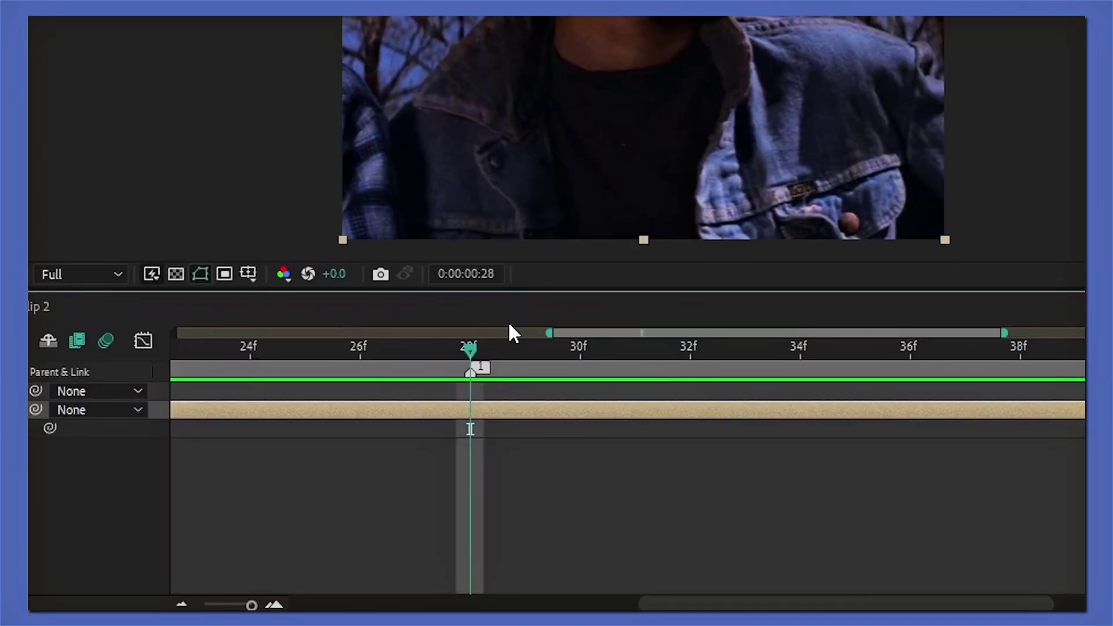
left_click(435, 345)
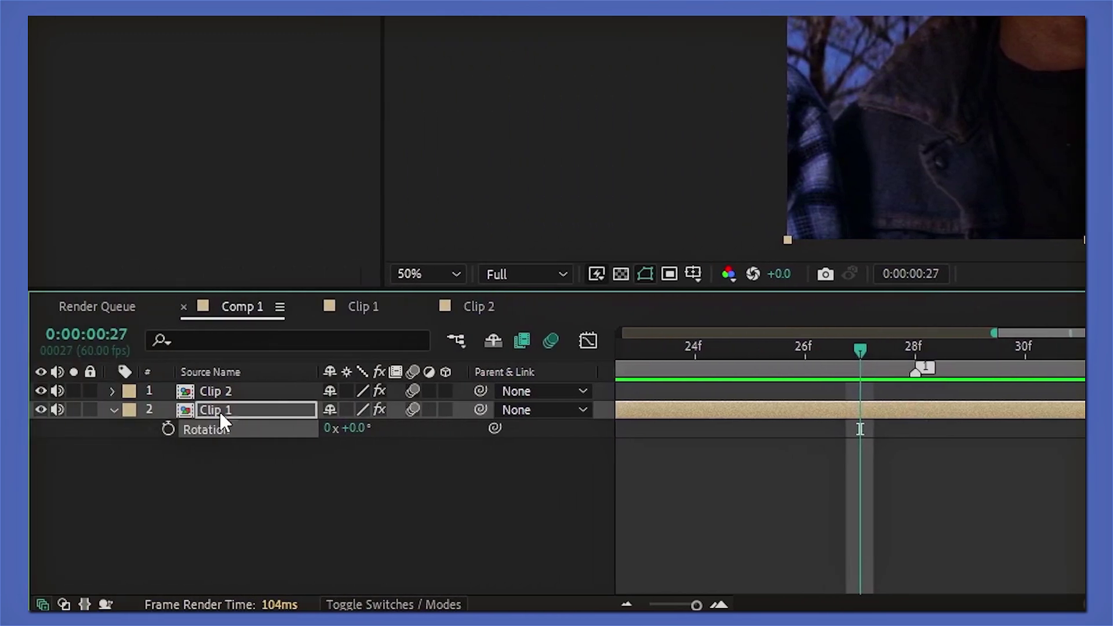
left_click(167, 428)
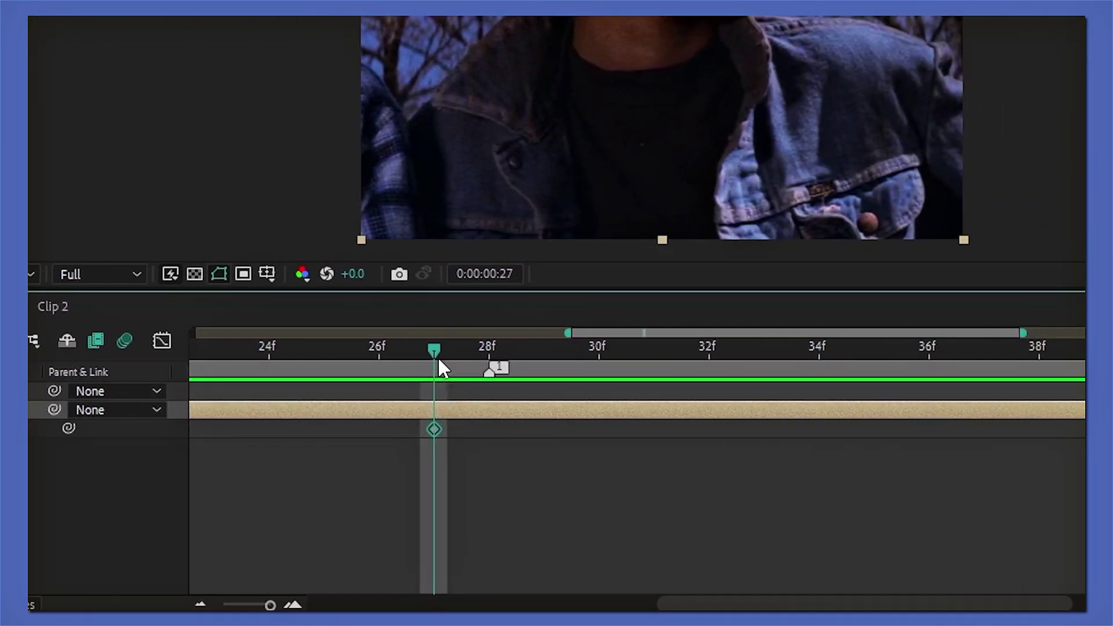
left_click_drag(443, 357, 626, 334)
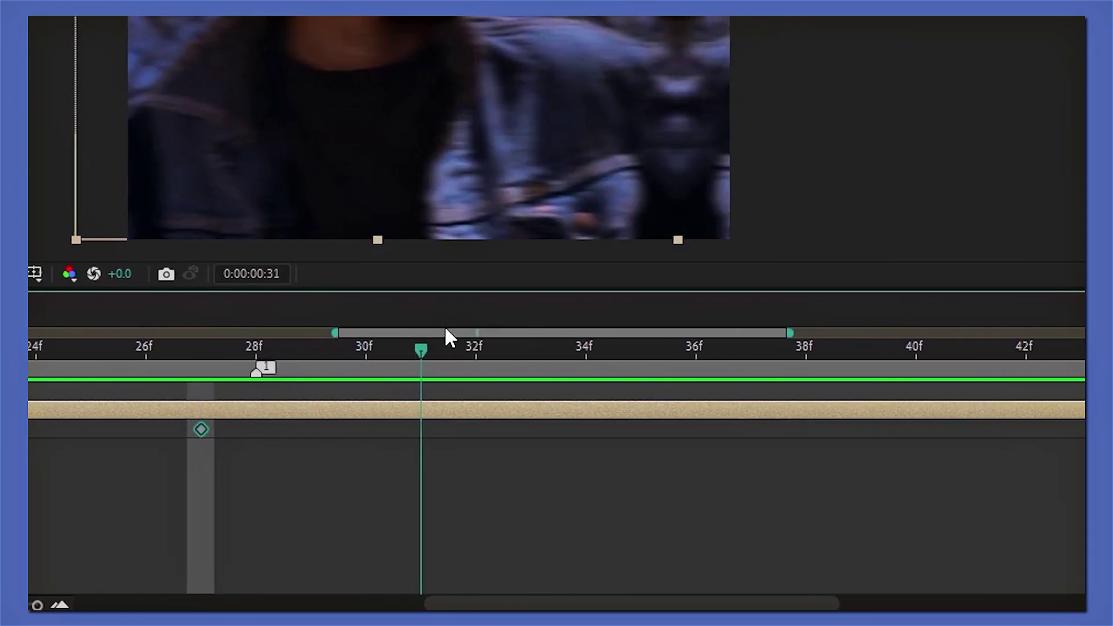
left_click(724, 339)
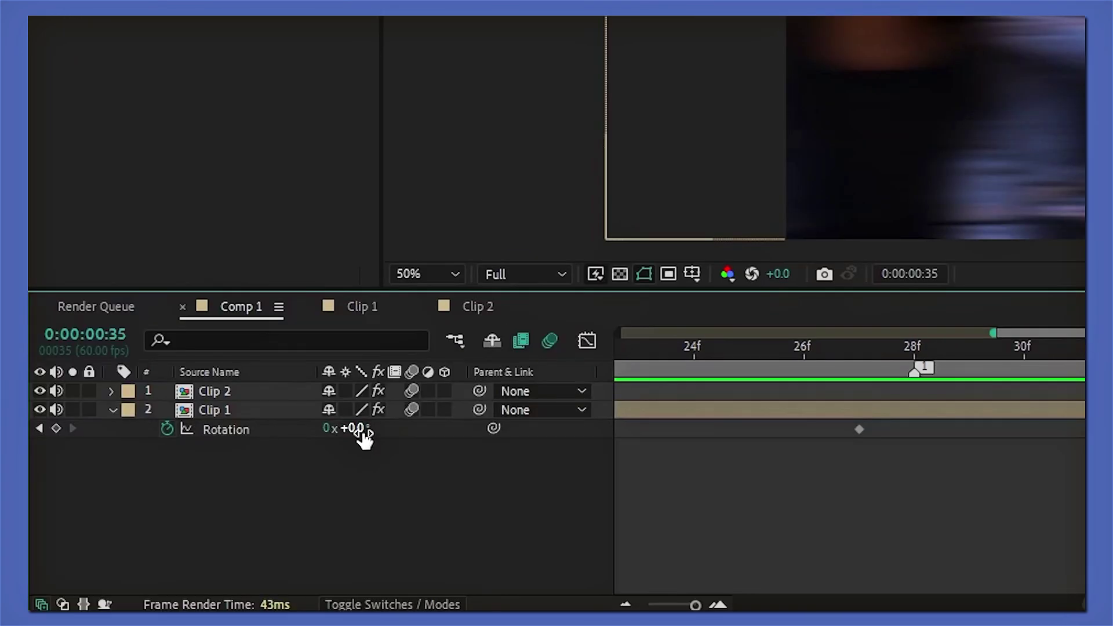
left_click(360, 430)
type("12")
key("Return")
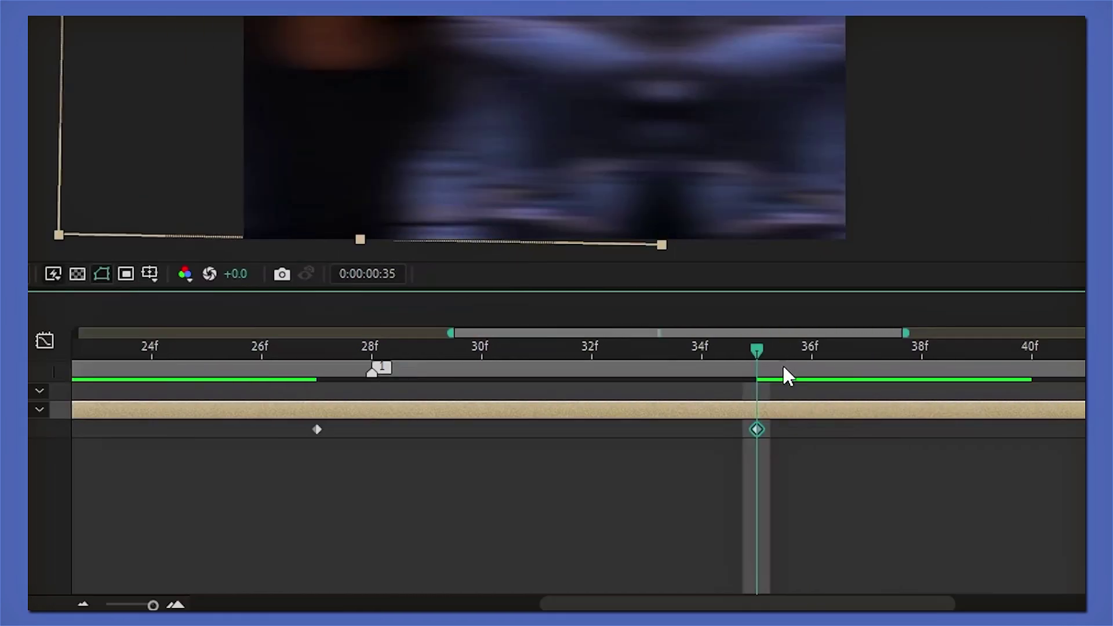
Keyframe Clip 1's Rotation to -2° at frame 38 and to -5° at frame 41
left_click_drag(761, 349, 910, 316)
left_click(348, 428)
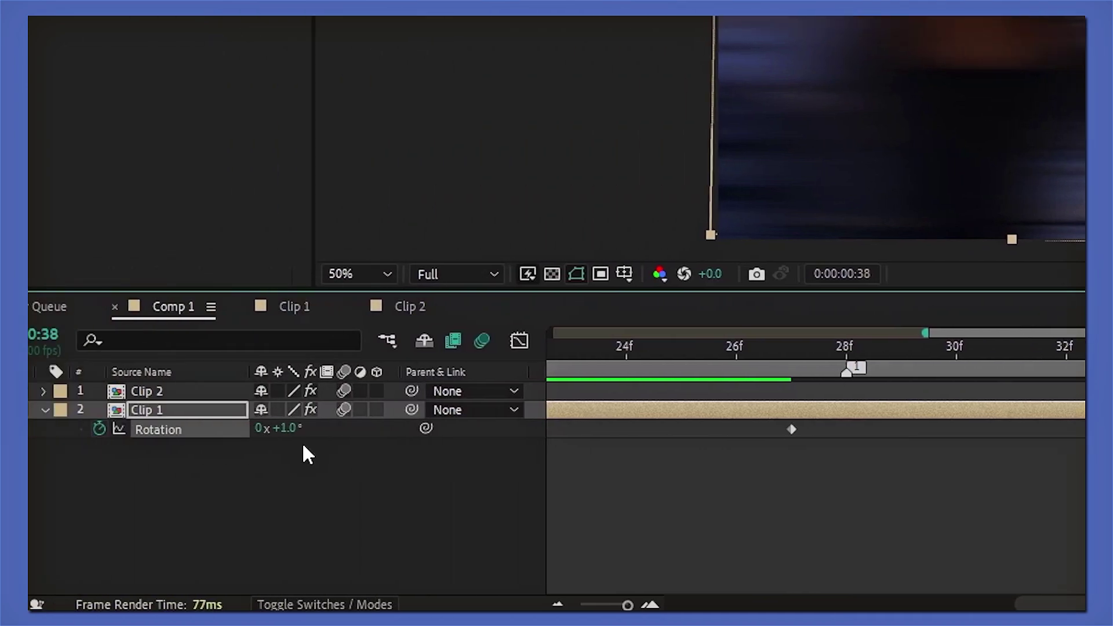
type("-2")
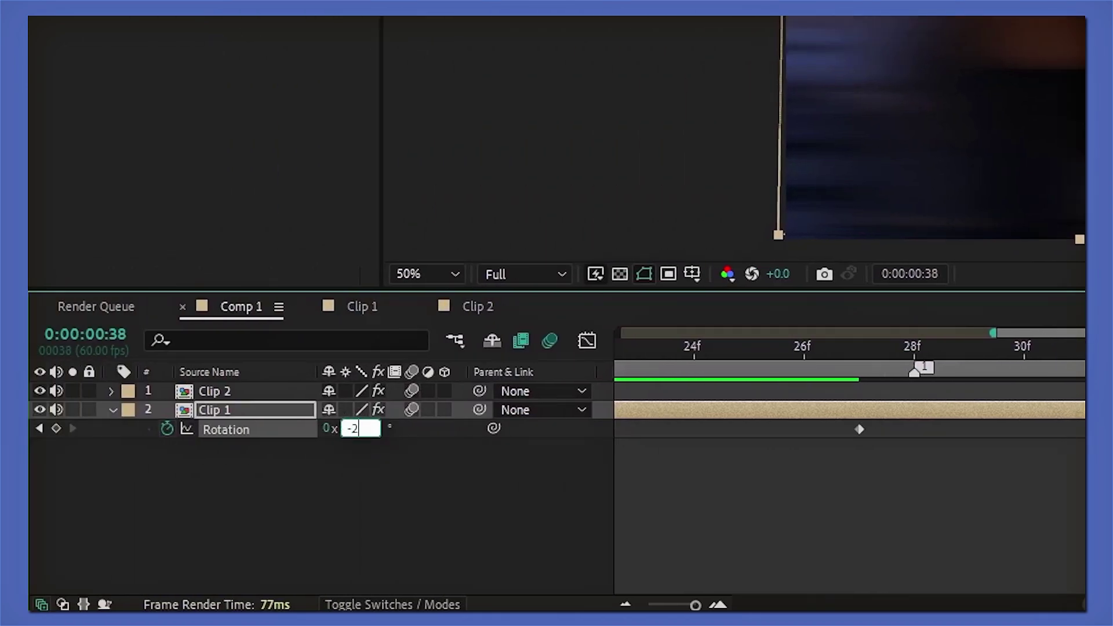
key("Return")
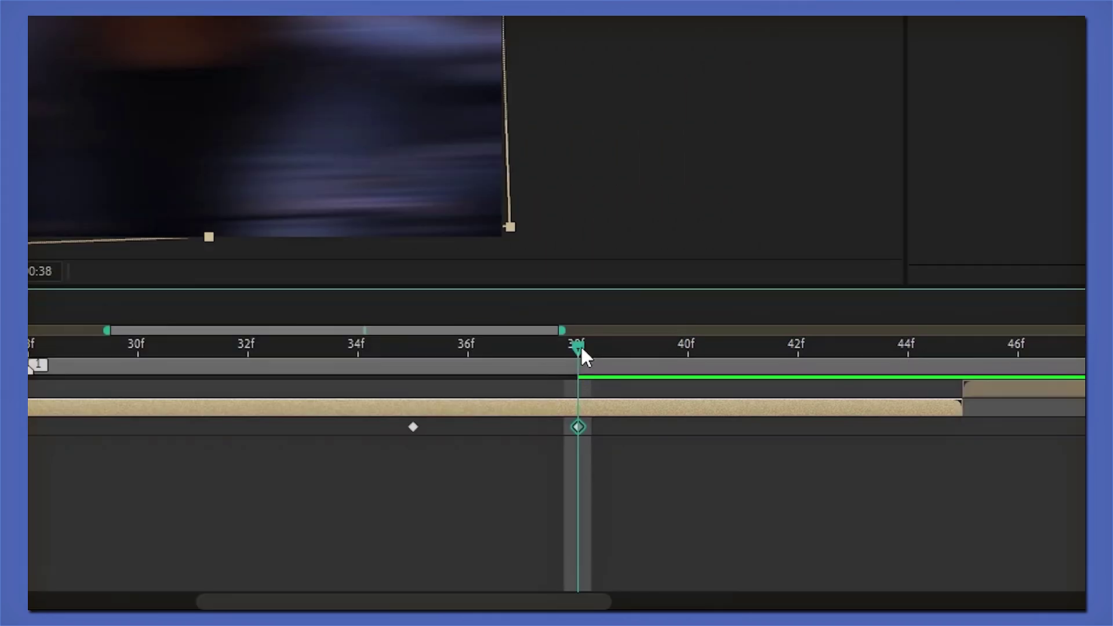
left_click_drag(579, 345, 743, 319)
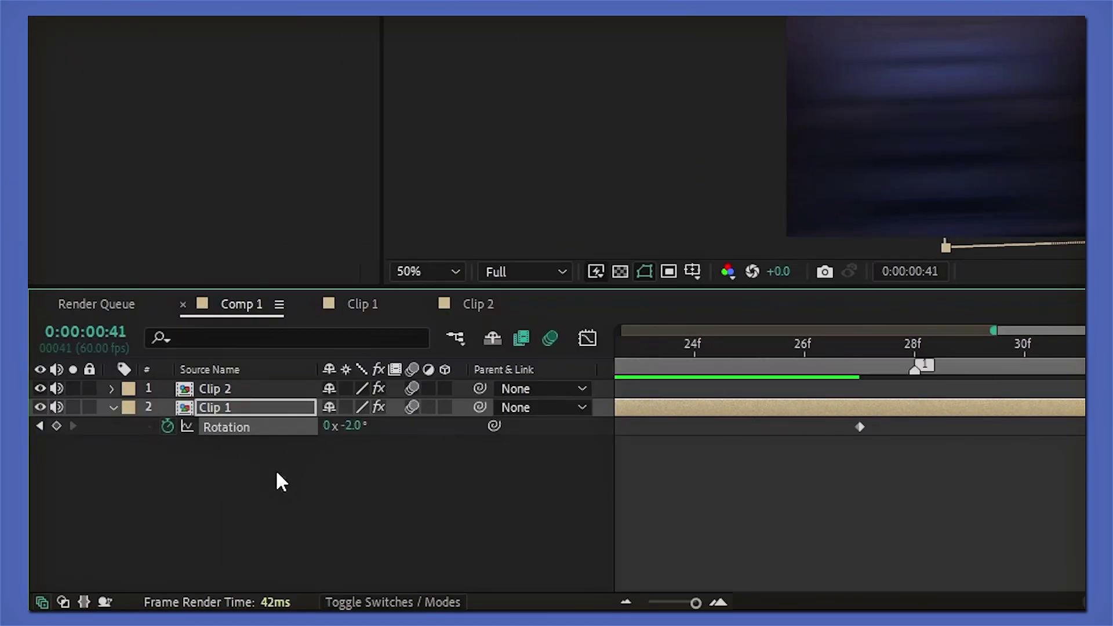
left_click(350, 428)
type("-5")
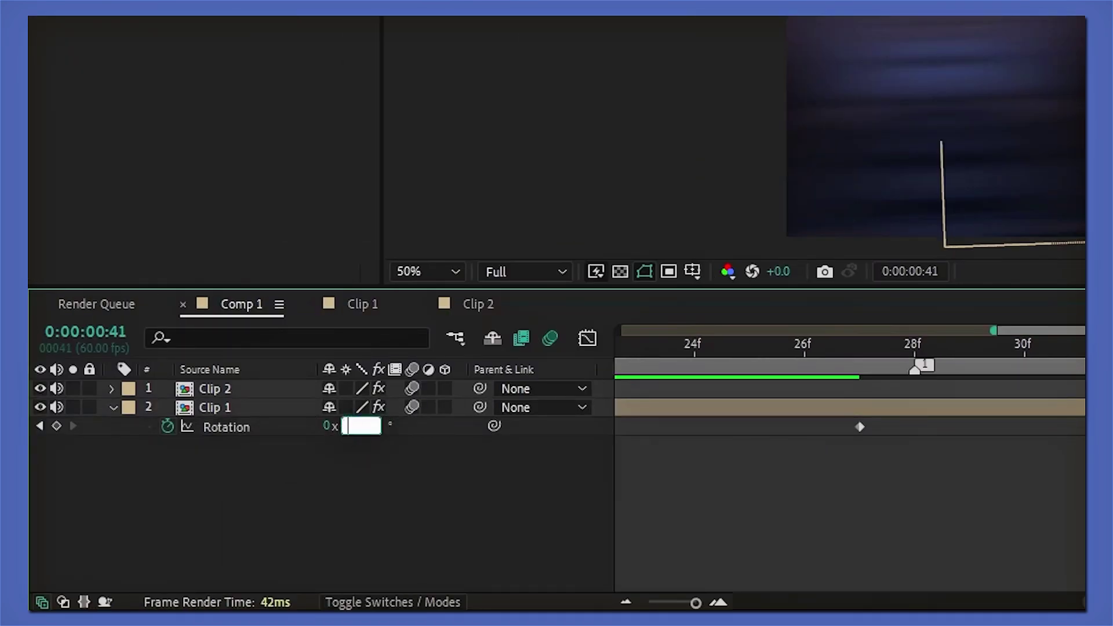
key("Return")
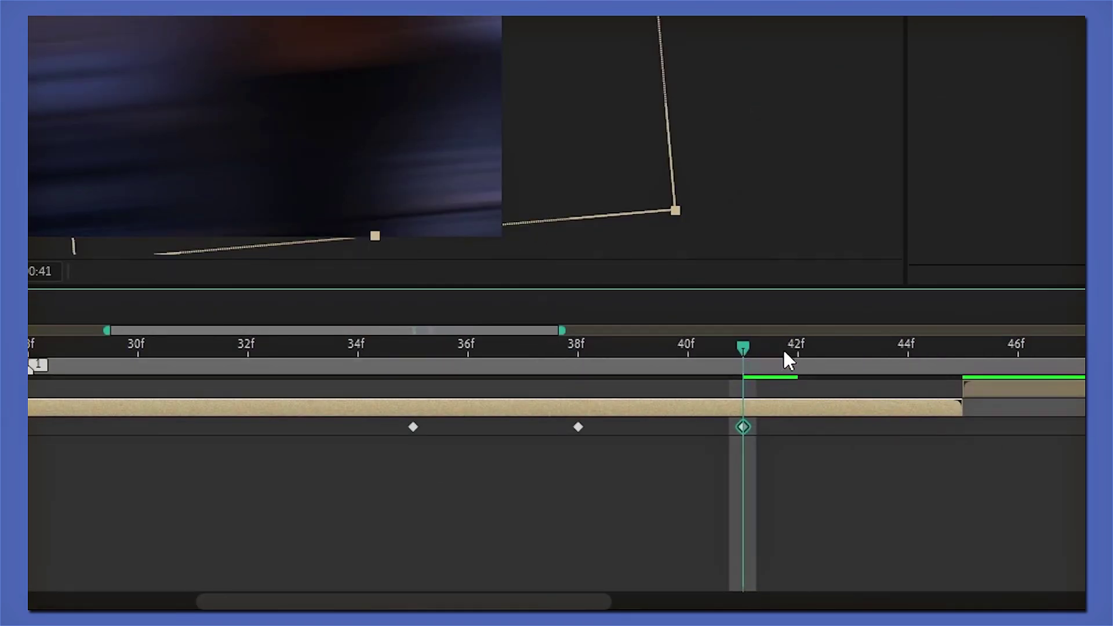
Keyframe Clip 1's Rotation to 5° at frame 45, where the clip ends
left_click_drag(784, 351, 957, 348)
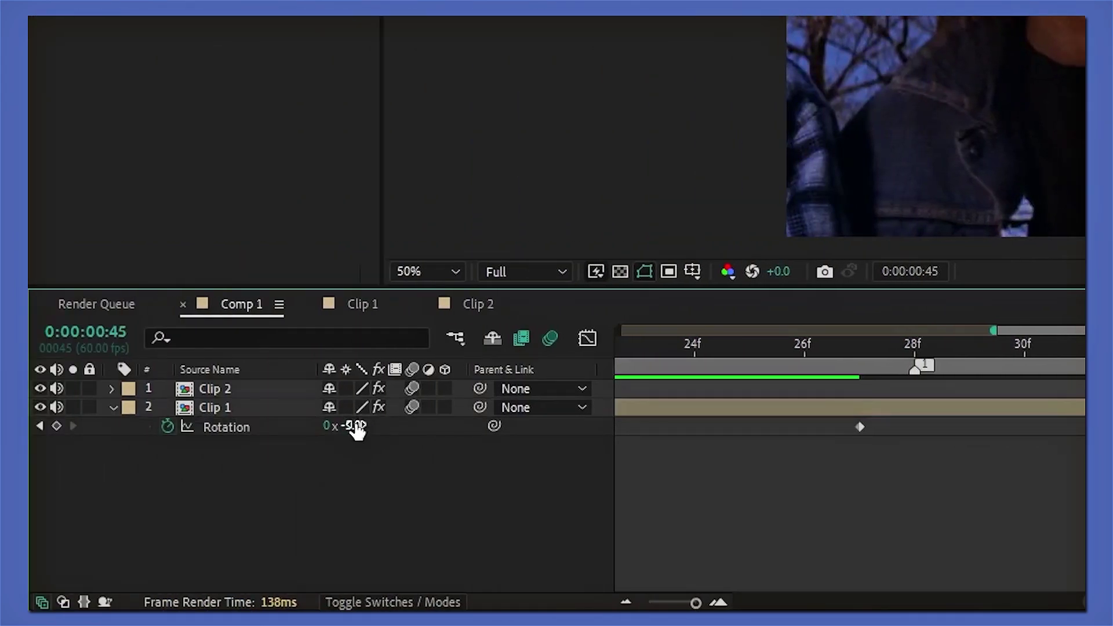
left_click(355, 427)
type("5")
key("Return")
Apply Easy Ease to all of Clip 1's Rotation keyframes and preview the animation from frame 27
left_click_drag(1076, 492, 363, 496)
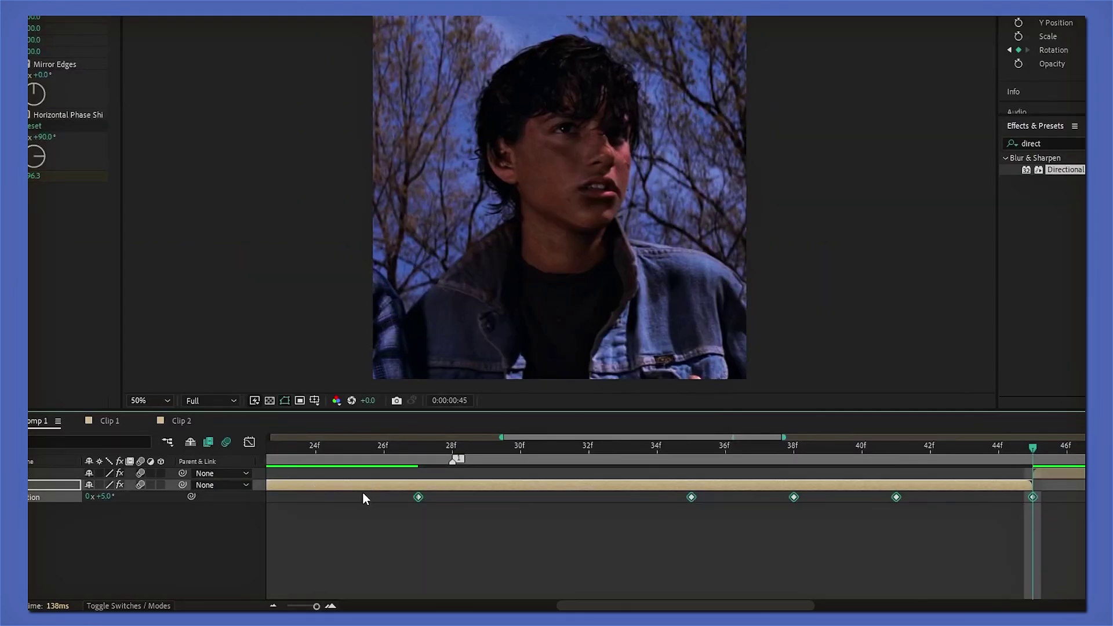
key("F9")
left_click(418, 446)
left_click(576, 539)
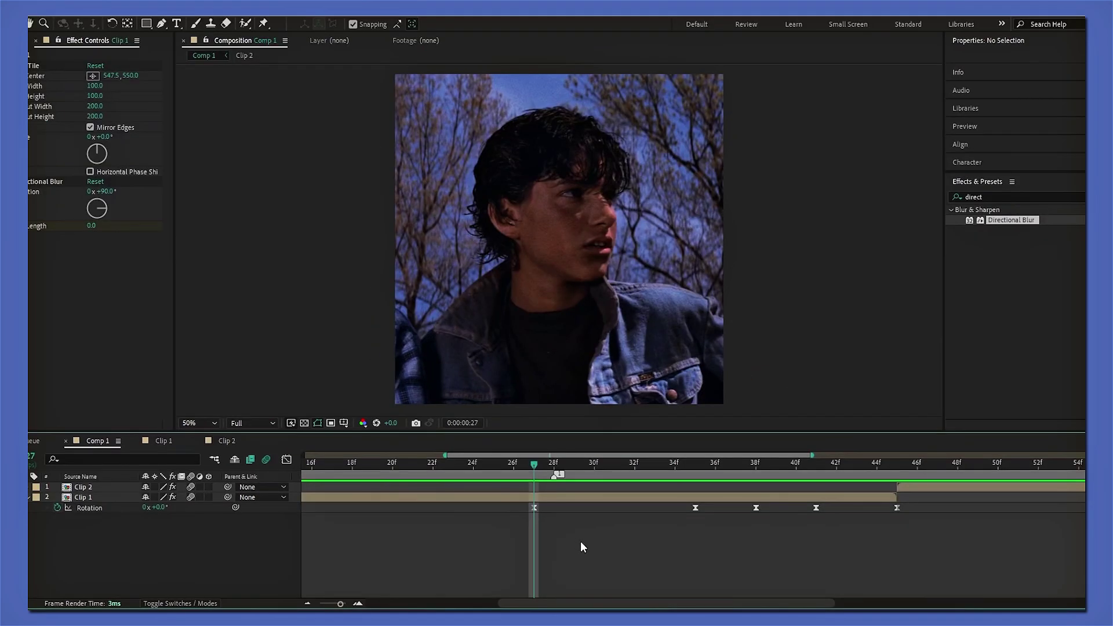
key("space")
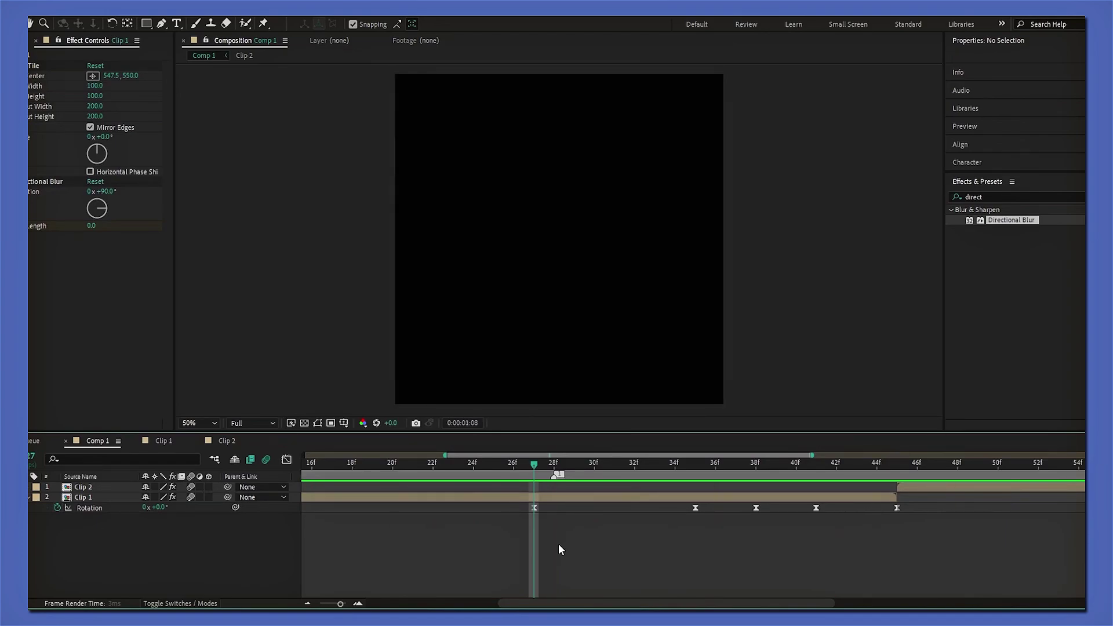
key("space")
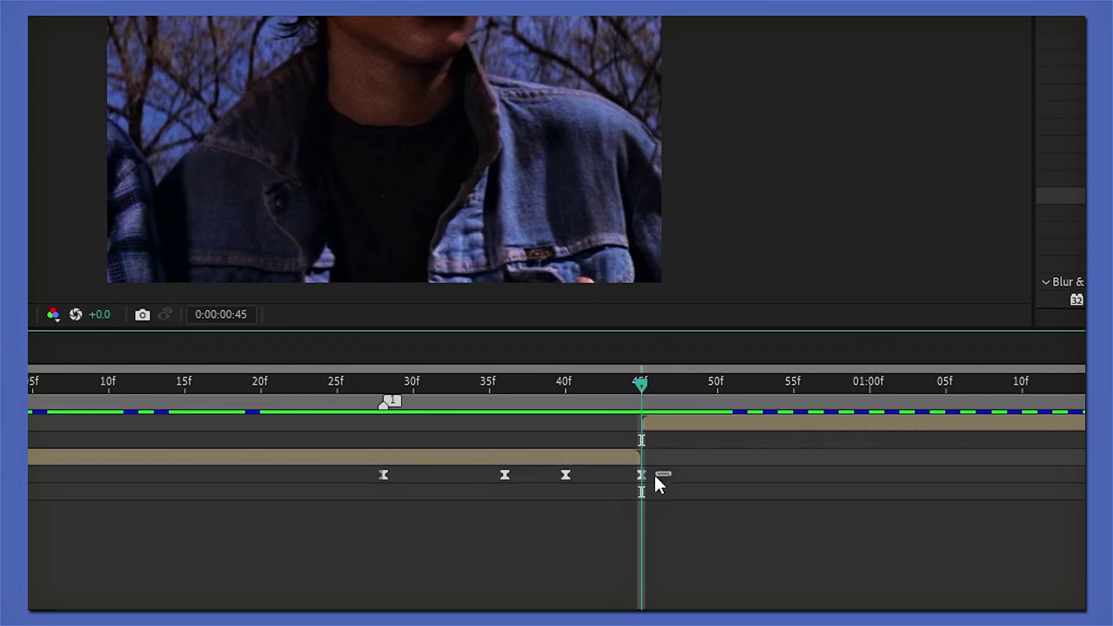
Copy Clip 1's frame 45 X Position keyframe to Clip 2 at frame 45, and the frame 40 keyframe to frame 48
left_click_drag(655, 477, 618, 485)
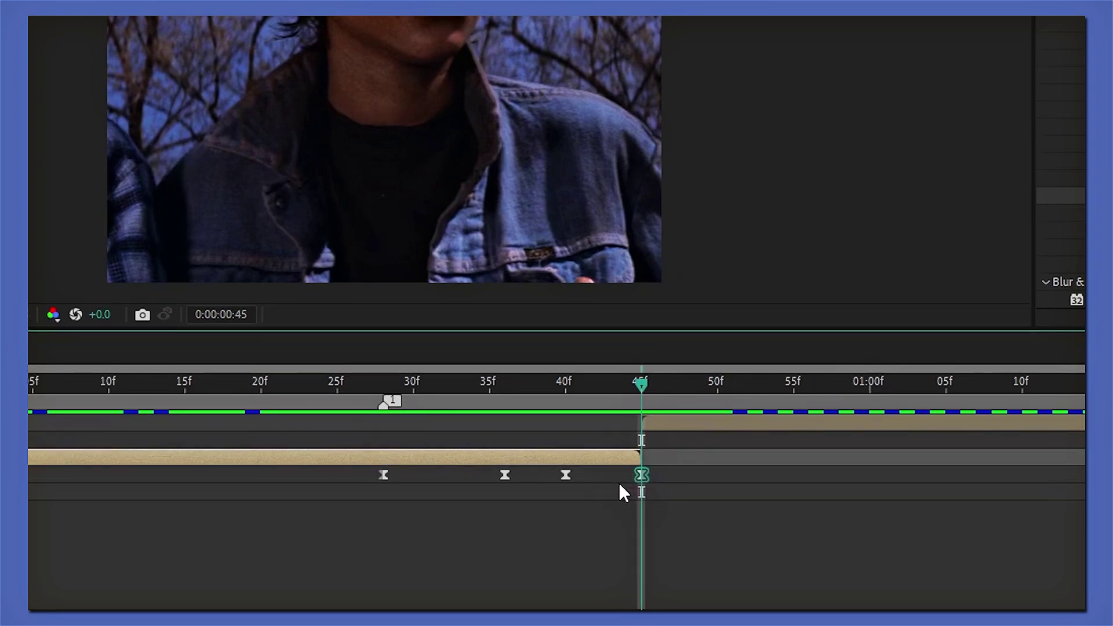
left_click(660, 423)
key("ctrl+v")
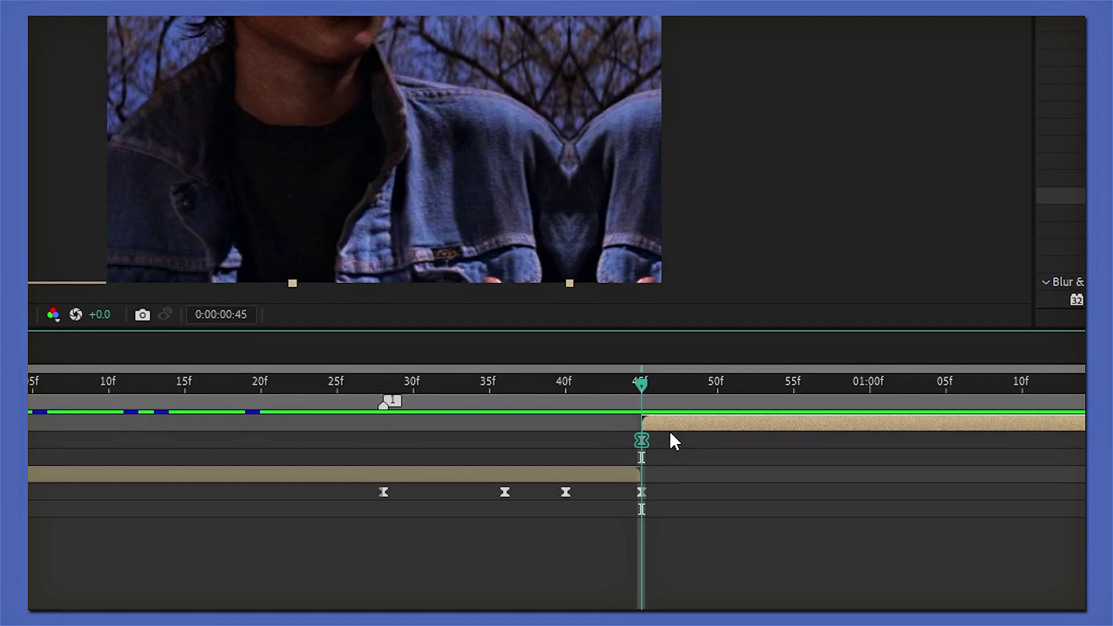
left_click(566, 492)
left_click_drag(641, 384, 733, 384)
left_click(703, 426)
key("ctrl+v")
Copy Clip 1's frame 36 X Position keyframe to Clip 2 at frame 51, and the frame 28 keyframe to frame 59
left_click(505, 492)
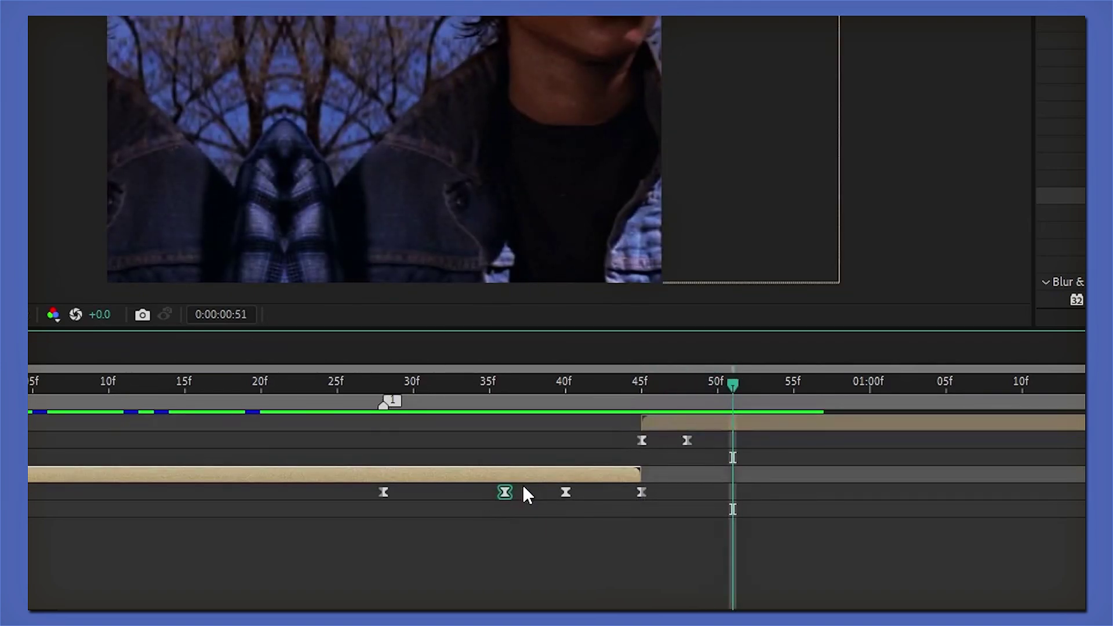
left_click(728, 416)
key("ctrl+v")
left_click_drag(731, 391, 846, 369)
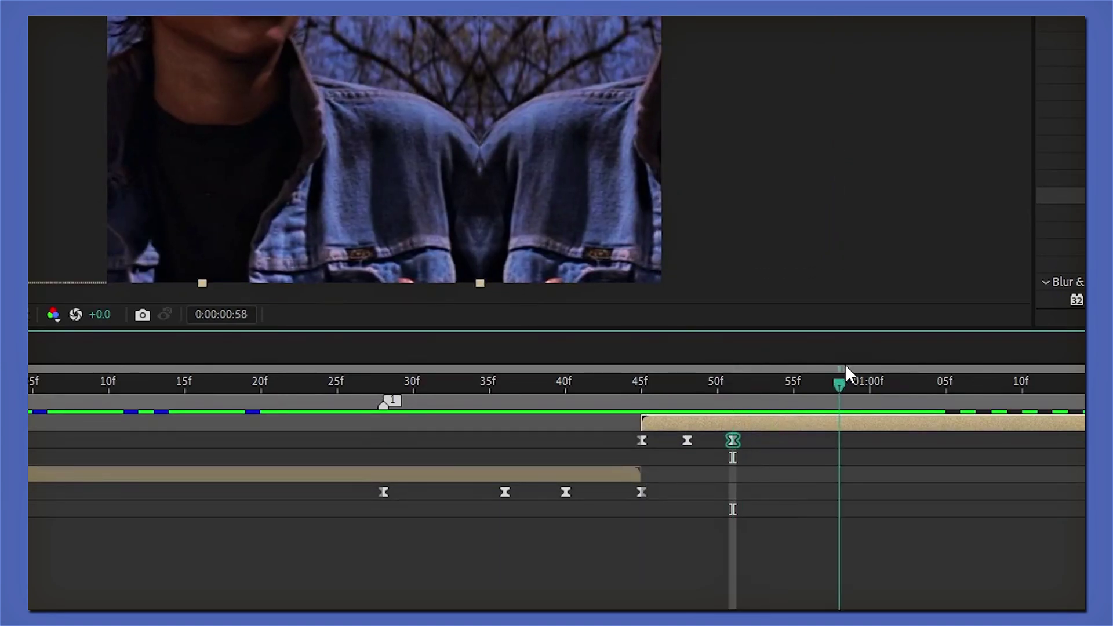
key("Page_Down")
left_click_drag(407, 496, 334, 488)
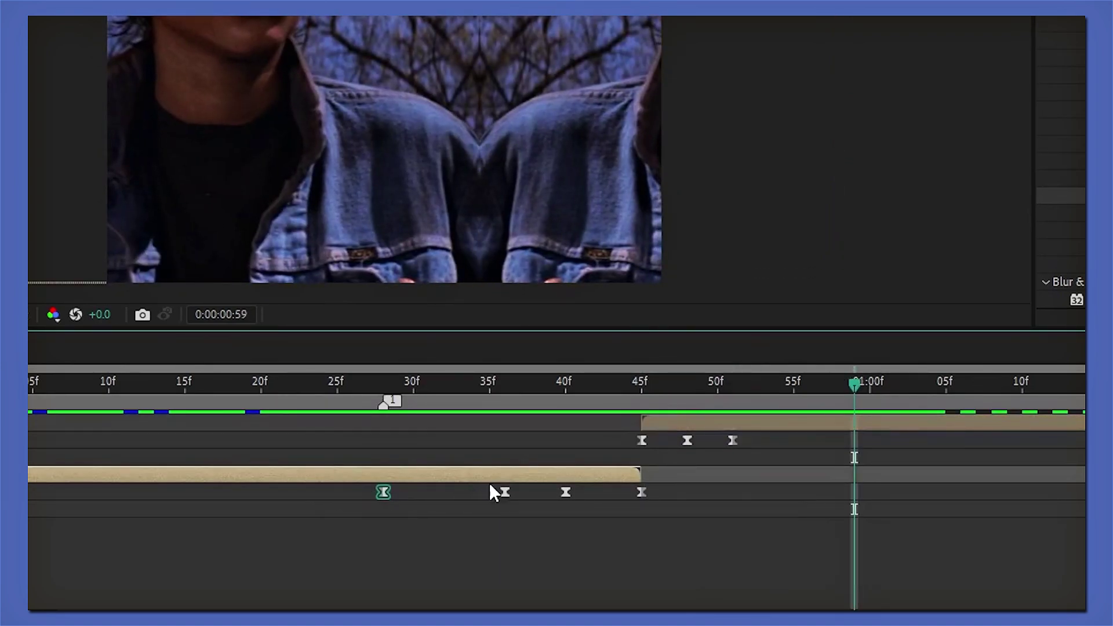
left_click(840, 423)
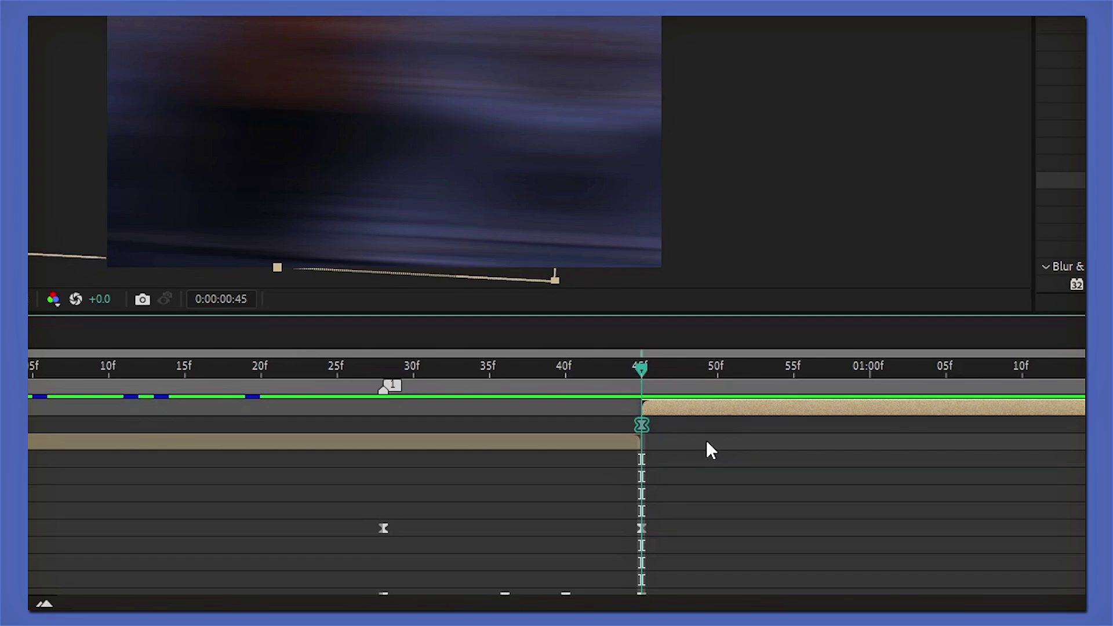
Copy Clip 1's Rotation keyframe from frame 41 and paste it into Clip 2 at frame 49
left_click(706, 442)
left_click_drag(645, 370, 708, 355)
scroll(664, 493, "down", 3)
left_click(580, 551)
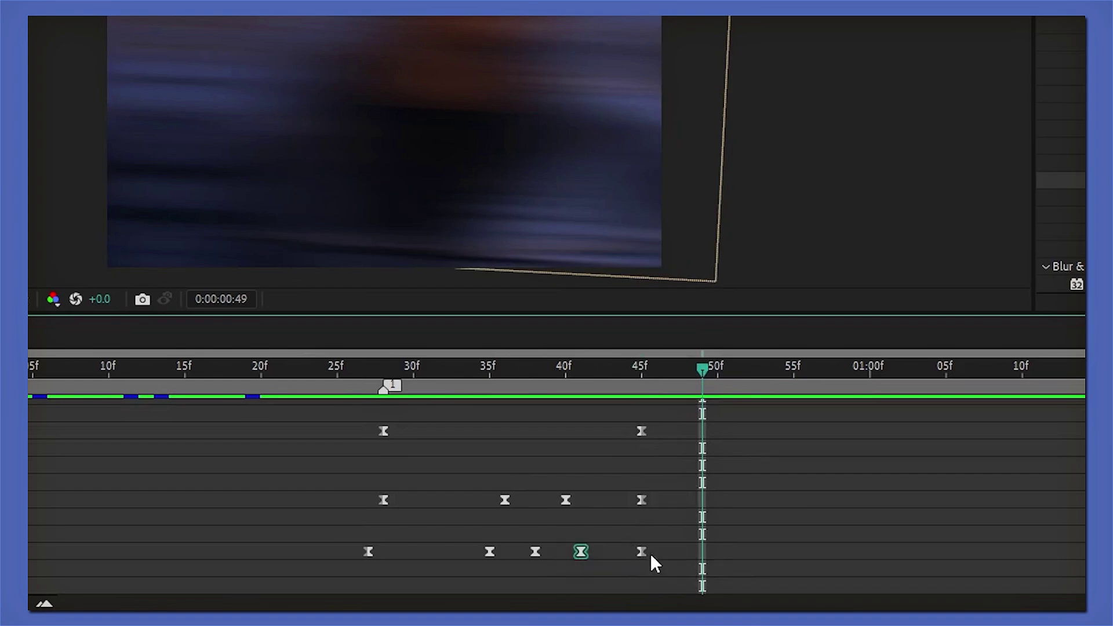
scroll(701, 527, "up", 3)
left_click(721, 413)
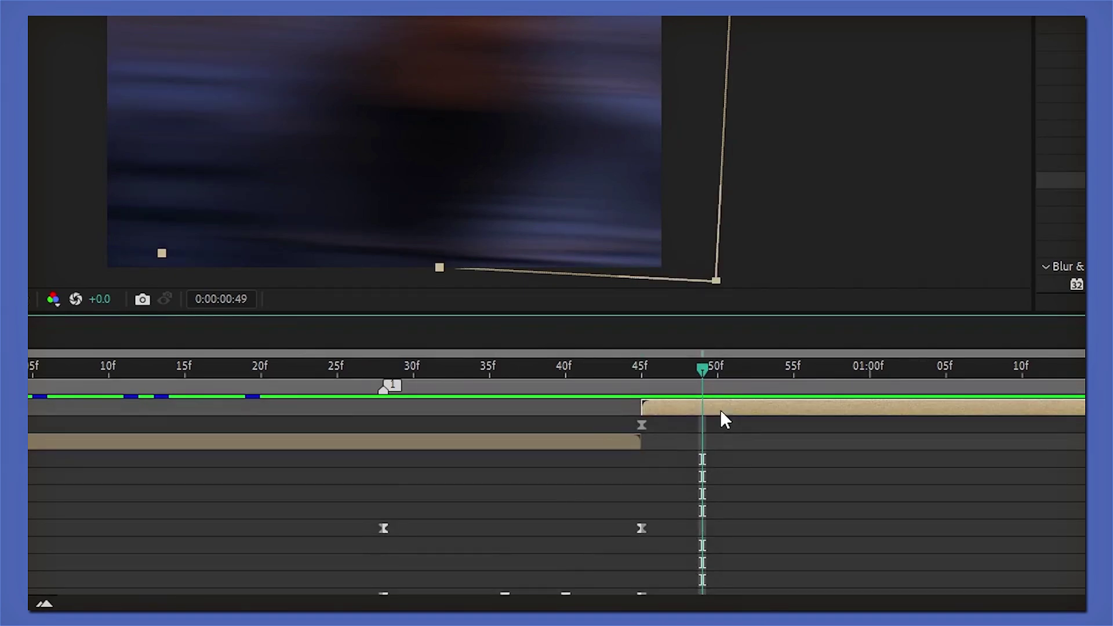
key("ctrl+v")
Copy Clip 1's Rotation keyframe from frame 38 and paste it into Clip 2 at frame 52
left_click(721, 361)
left_click_drag(721, 360, 748, 359)
scroll(667, 492, "down", 3)
left_click(534, 551)
scroll(702, 533, "up", 3)
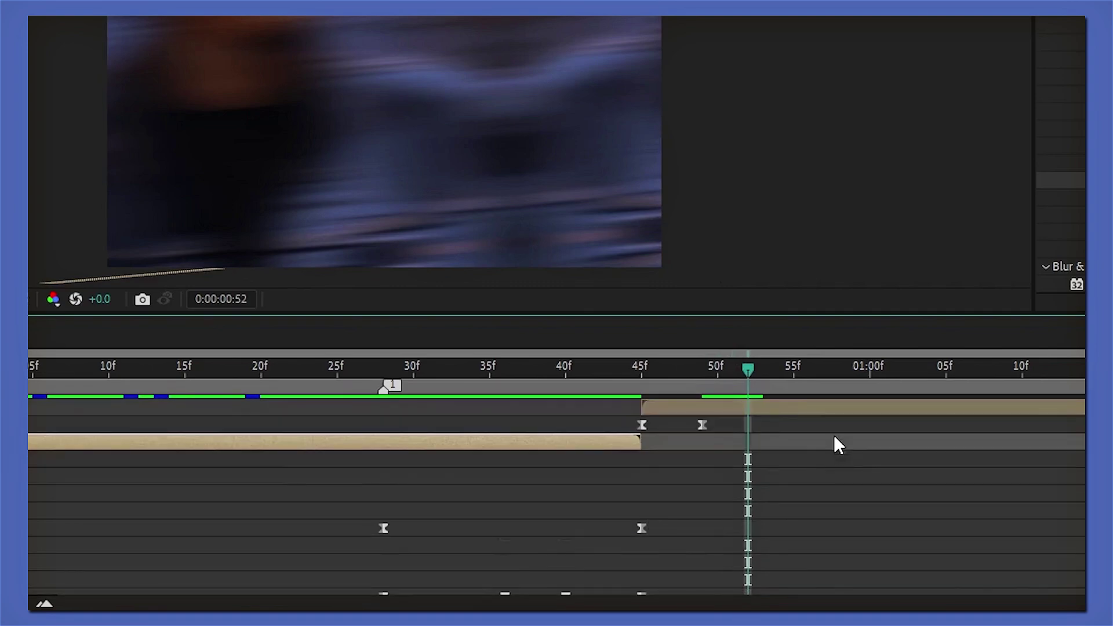
left_click(812, 408)
key("ctrl+v")
Copy Clip 1's Rotation keyframe from frame 35 and paste it into Clip 2 at frame 55
left_click_drag(747, 365, 790, 356)
scroll(638, 493, "down", 3)
left_click(489, 551)
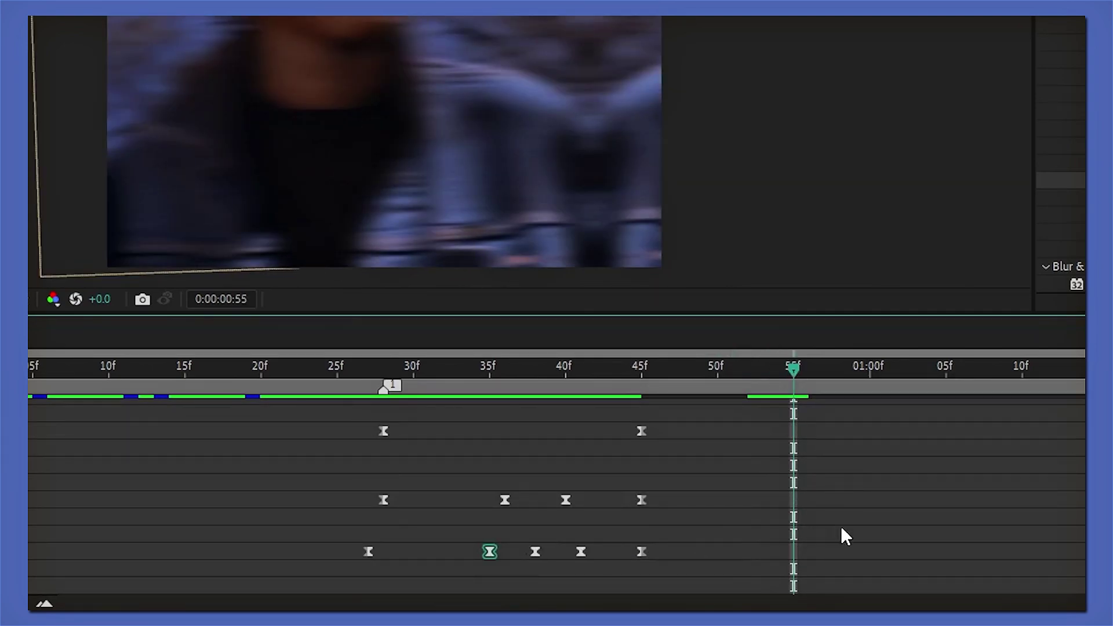
scroll(916, 511, "up", 3)
left_click(850, 406)
key("ctrl+v")
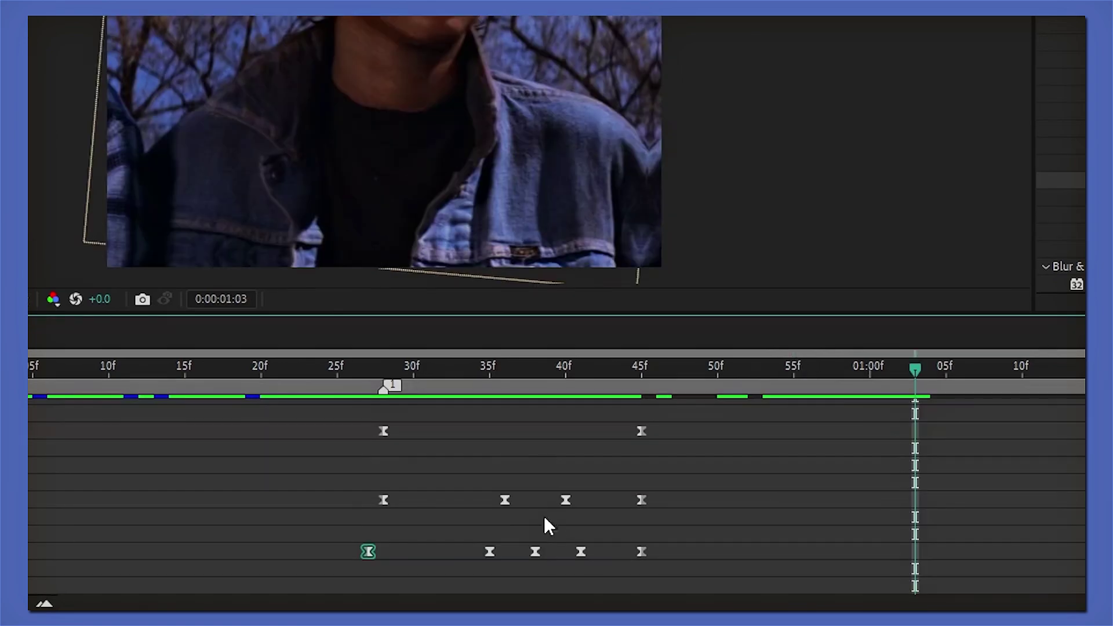
Paste Clip 1's first Rotation keyframe into Clip 2 at 0:00:01:03 and preview the whole transition
scroll(917, 405, "up", 3)
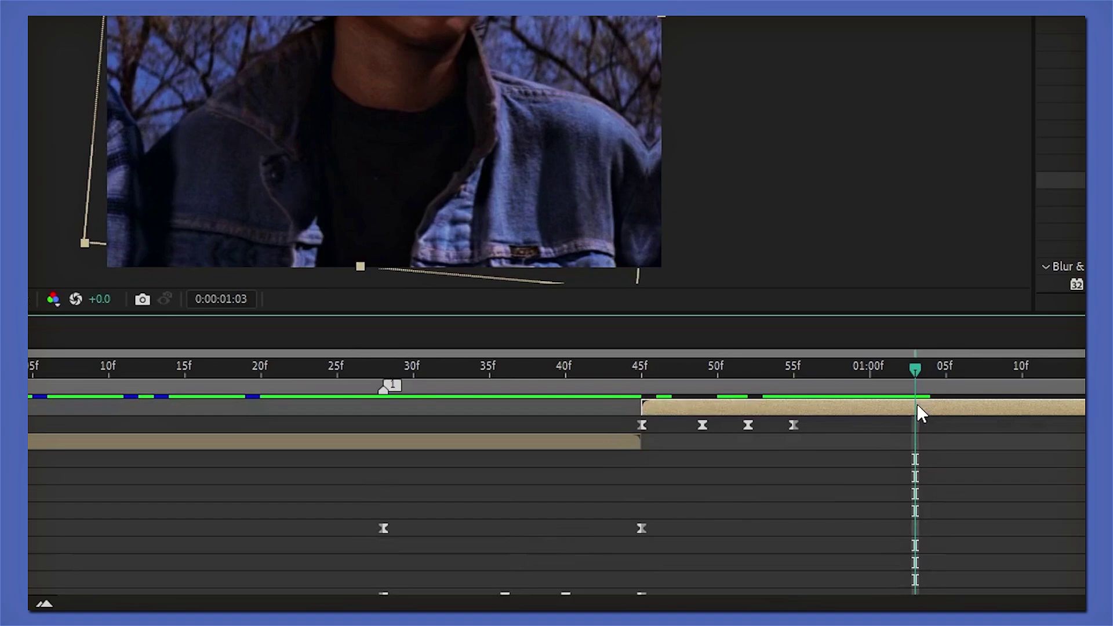
key("ctrl+v")
left_click(972, 455)
left_click_drag(916, 369, 648, 391)
left_click_drag(845, 503, 308, 489)
key("space")
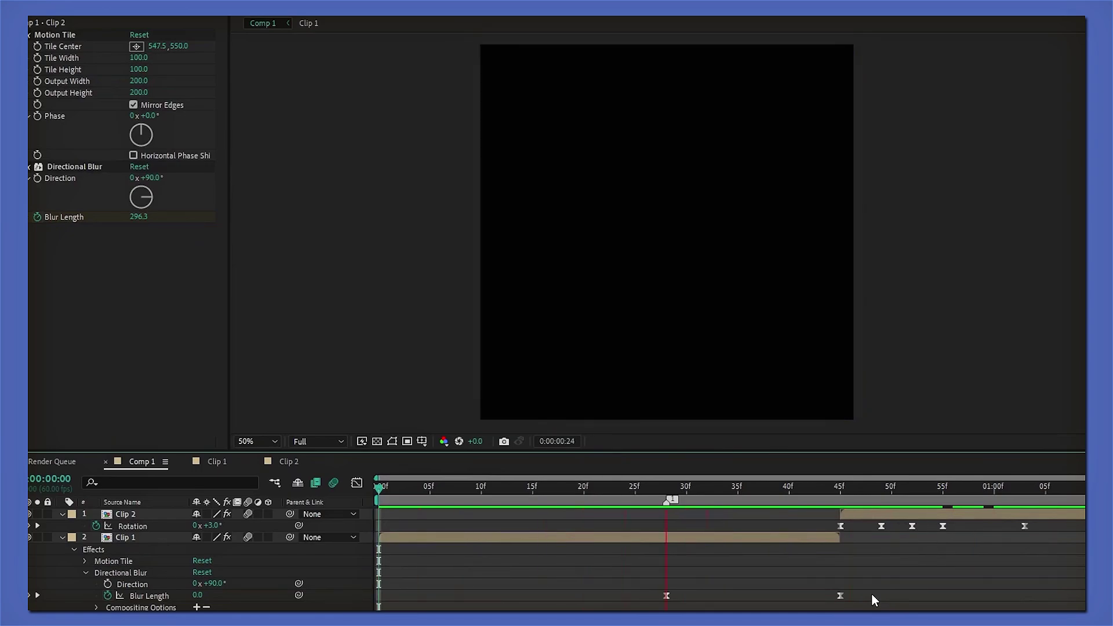
key("space")
Toggle motion blur off and back on for Clip 2 and Clip 1
key("p")
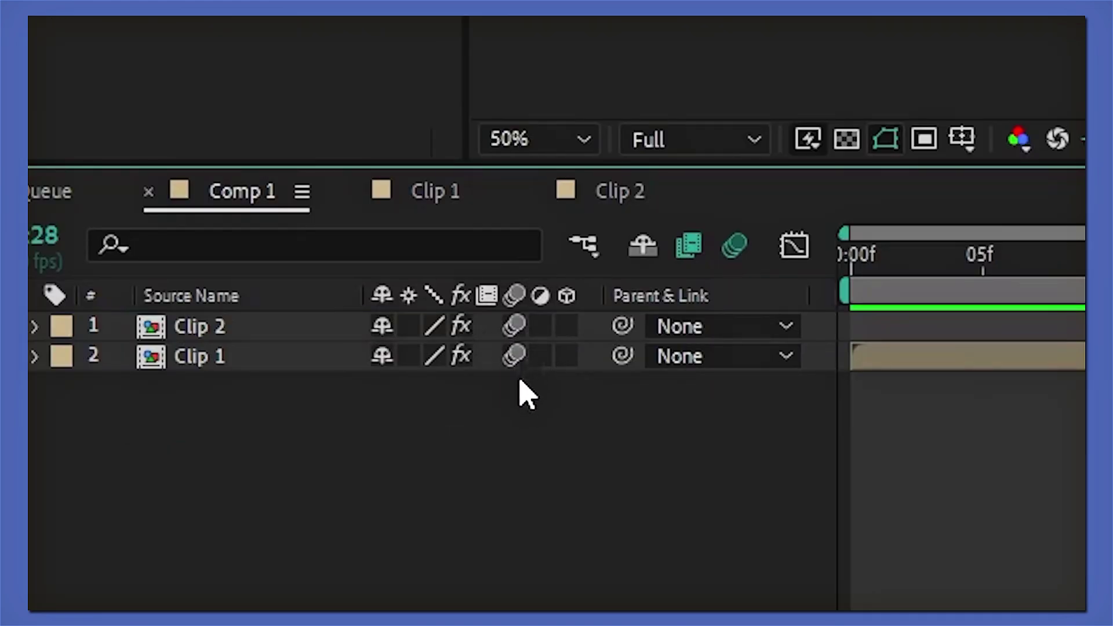
left_click(514, 326)
left_click(512, 325)
left_click(514, 353)
left_click(515, 325)
left_click(516, 348)
left_click(513, 326)
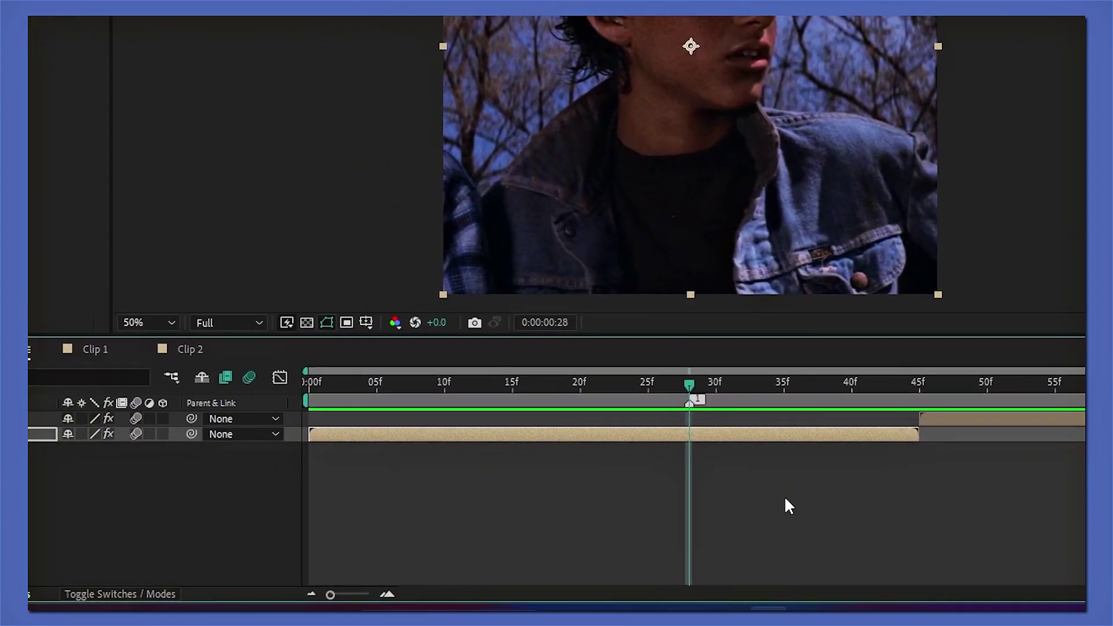
Reveal Clip 1's position properties and start keyframing its Y Position at frame 28
key("p")
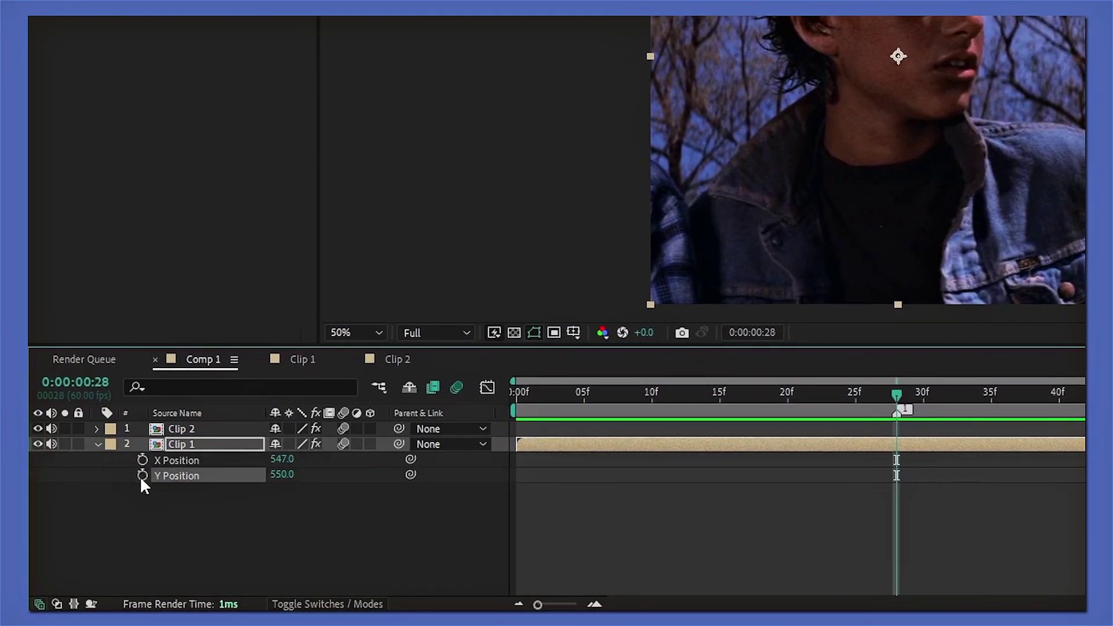
left_click(135, 477)
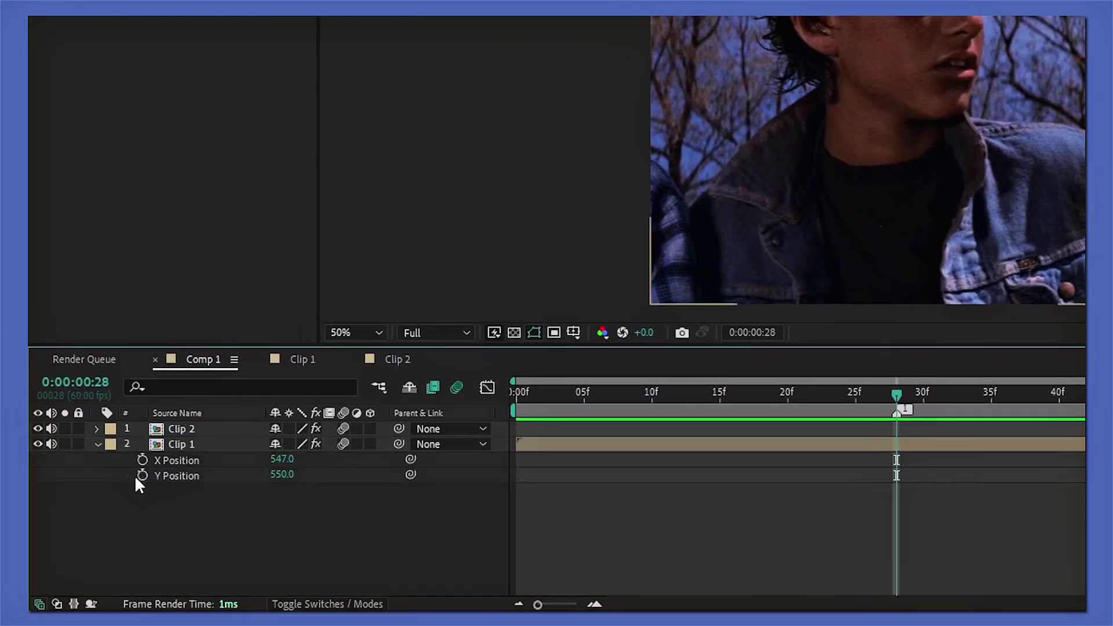
left_click(143, 475)
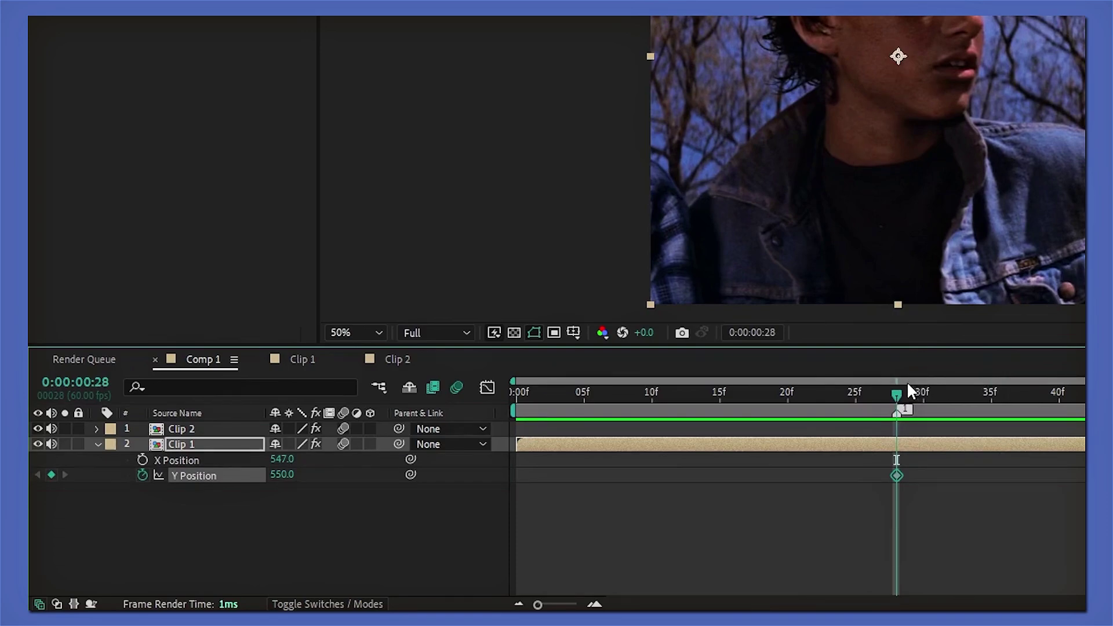
Add a Y Position keyframe to Clip 1 at frame 36 with the value 285
left_click_drag(904, 392, 1005, 392)
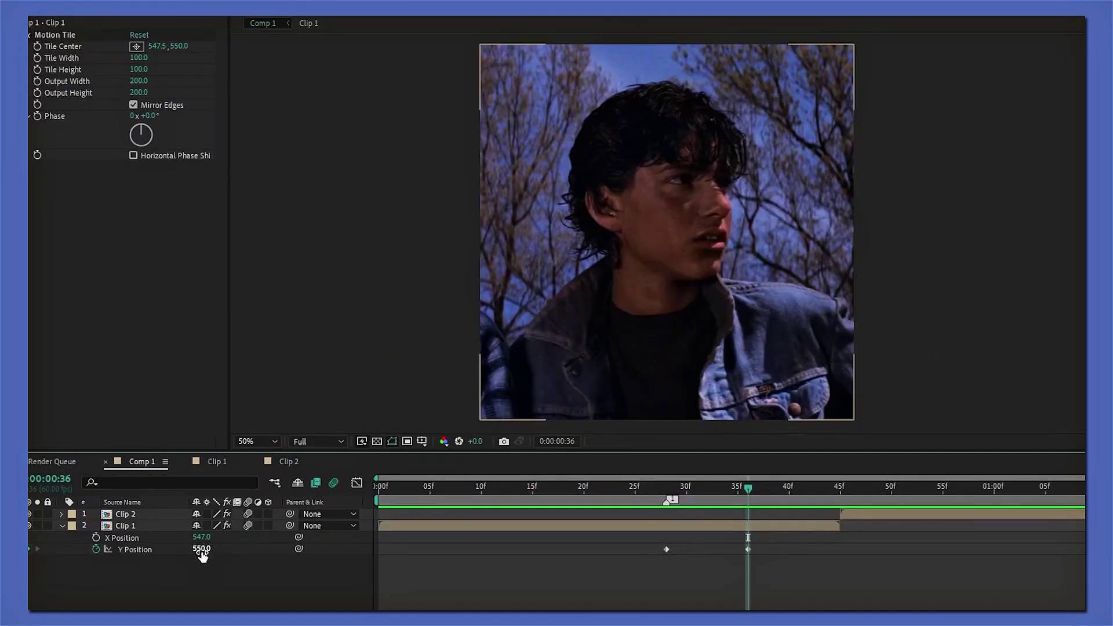
left_click_drag(144, 520, 155, 498)
left_click_drag(214, 525, 54, 585)
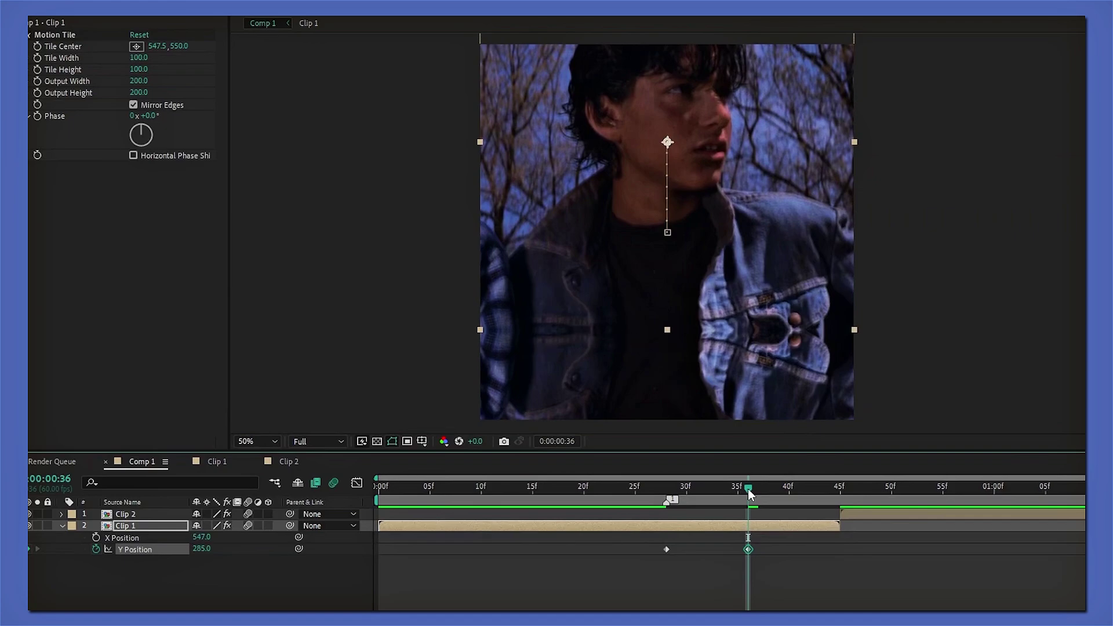
Keyframe Clip 1 at frame 41 with a higher Y Position value so the image shifts down below its starting position
left_click_drag(748, 489, 799, 487)
left_click_drag(198, 554, 243, 553)
left_click_drag(395, 494, 502, 474)
Keyframe a much lower Y Position value for Clip 1 at frame 45 and apply Easy Ease to all four Y Position keyframes
left_click_drag(802, 486, 829, 486)
left_click_drag(196, 549, 29, 561)
mouse_move(197, 550)
left_mouse_down()
mouse_move(29, 550)
mouse_move(181, 548)
mouse_move(158, 549)
mouse_move(202, 531)
left_mouse_up()
left_click_drag(874, 545, 597, 551)
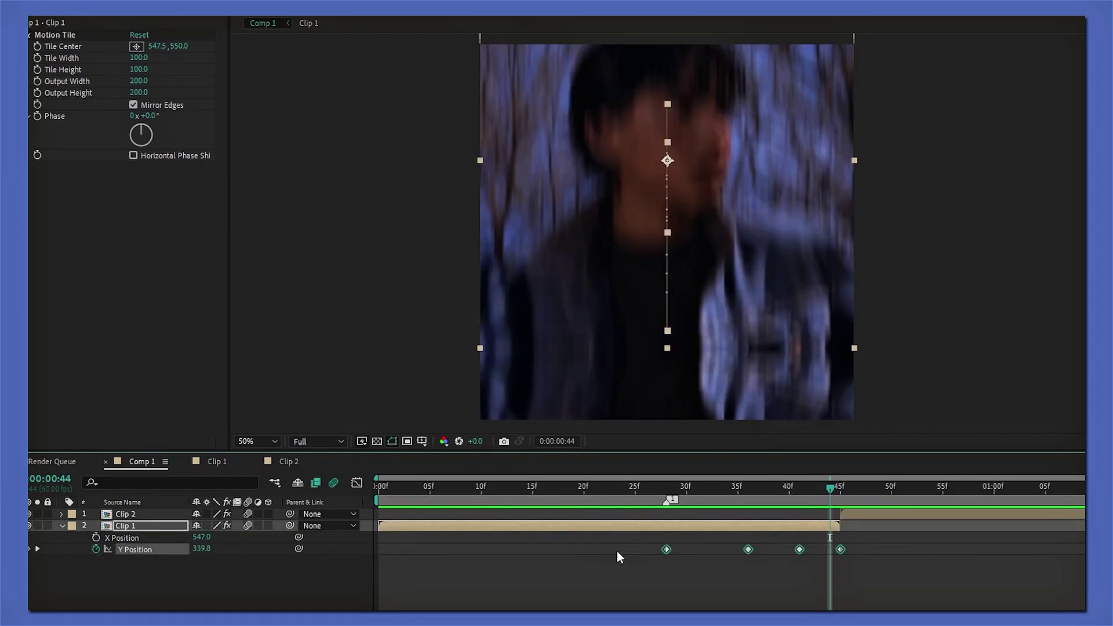
key("F9")
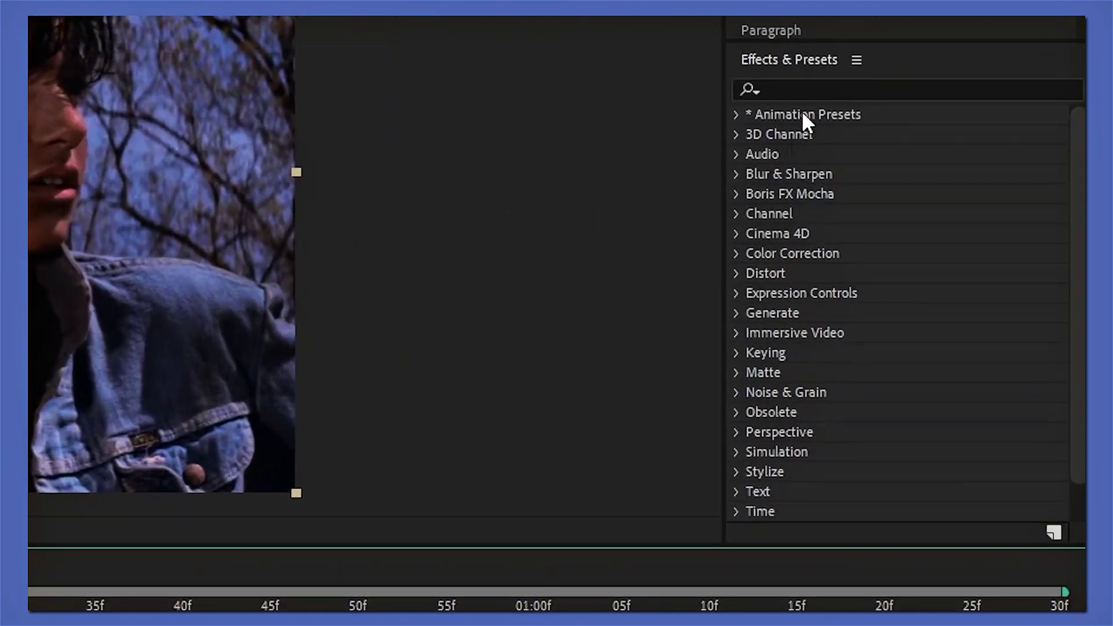
Find the Directional Blur effect and apply it to Clip 1
left_click(812, 87)
type("direction")
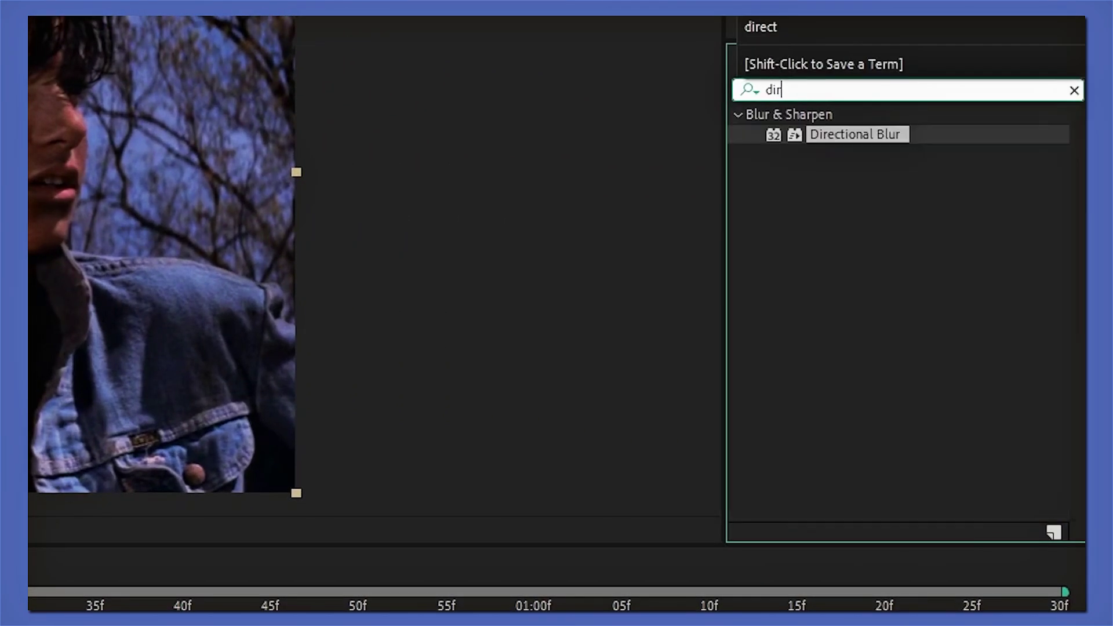
left_click_drag(841, 132, 744, 207)
left_click_drag(930, 230, 765, 520)
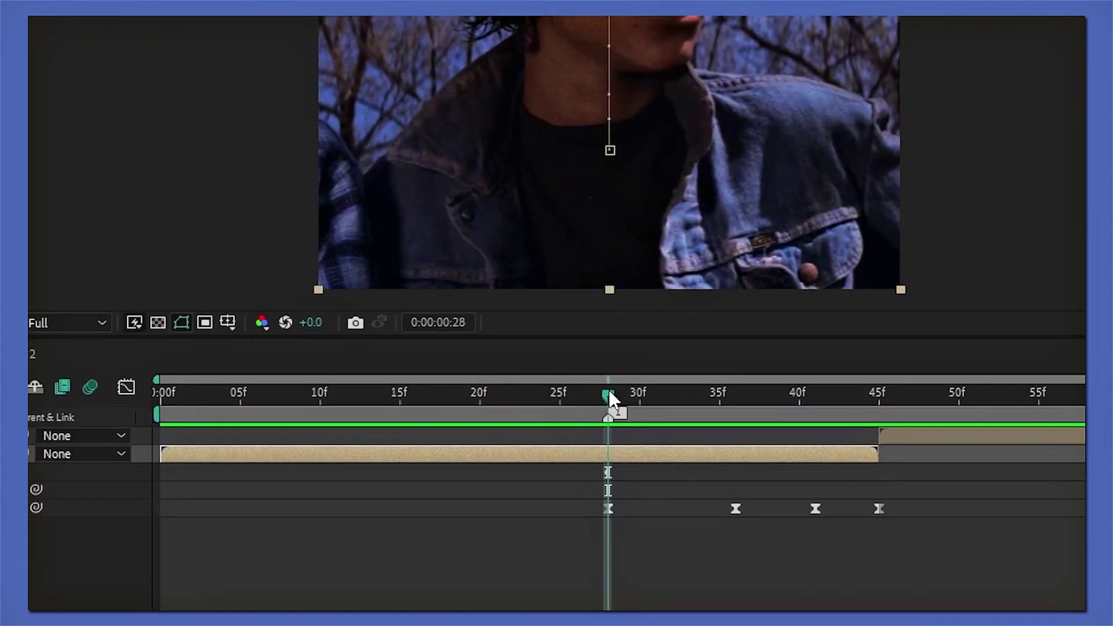
Keyframe an increased Directional Blur length on Clip 1 at the end of the clip, near frame 45
left_click_drag(609, 388, 871, 383)
left_click(231, 387)
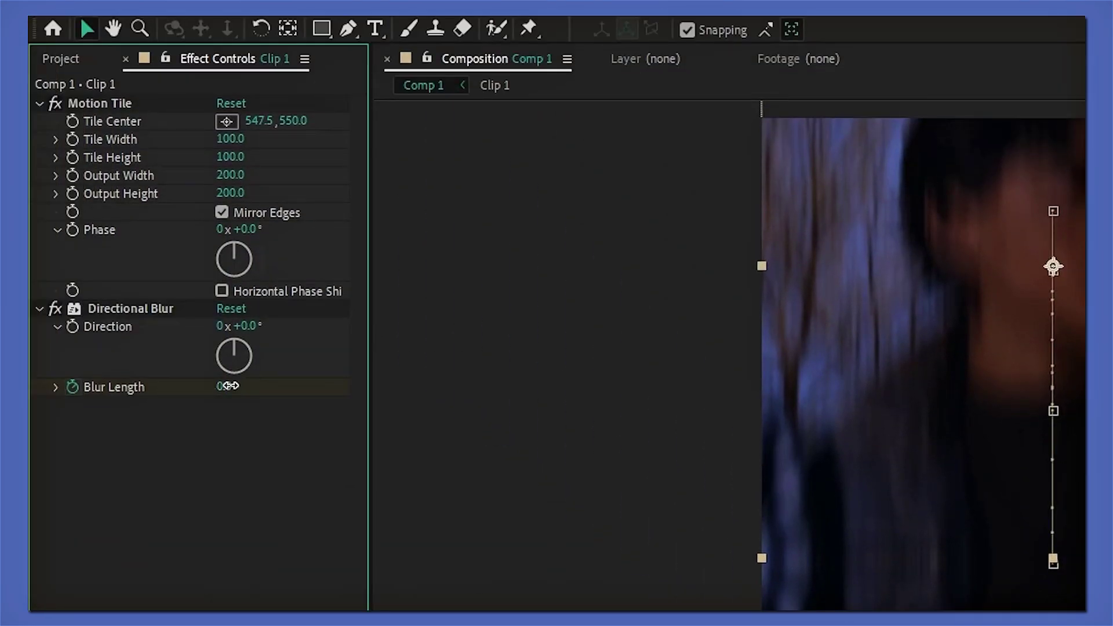
type("29")
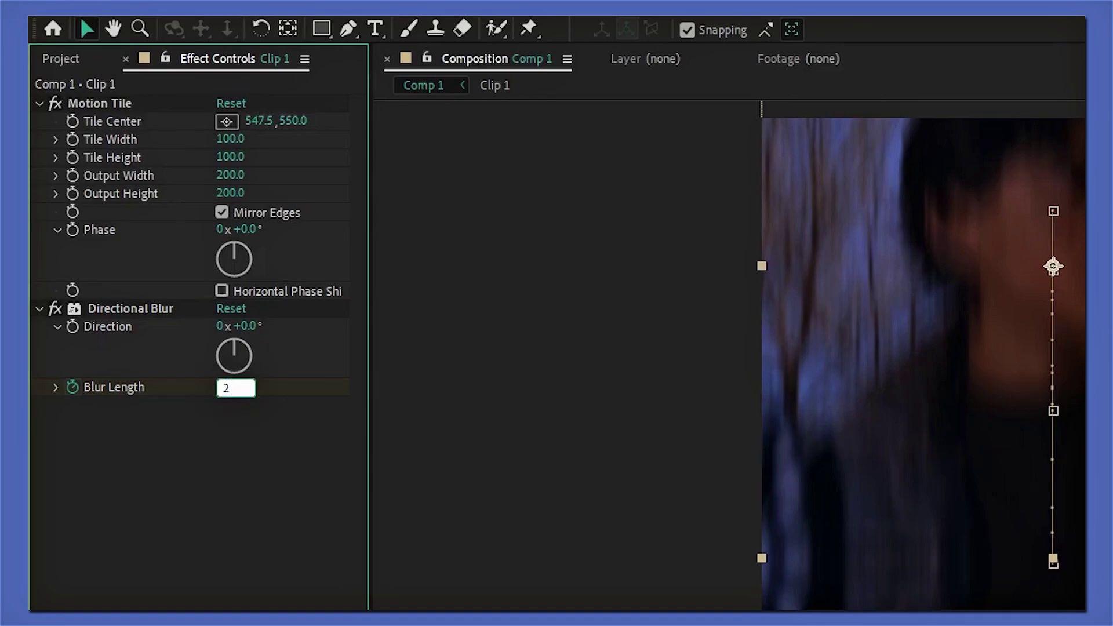
type("6.3")
key("Return")
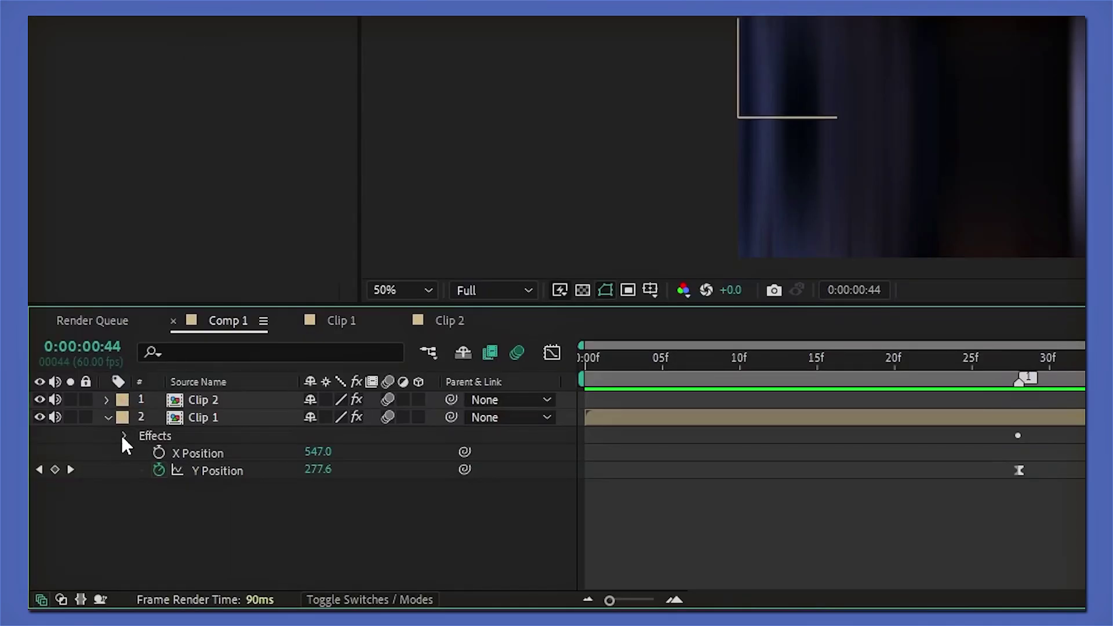
Reveal Clip 1's Directional Blur keyframes, apply Easy Ease to both Blur Length keyframes, and return to frame 28
left_click(124, 435)
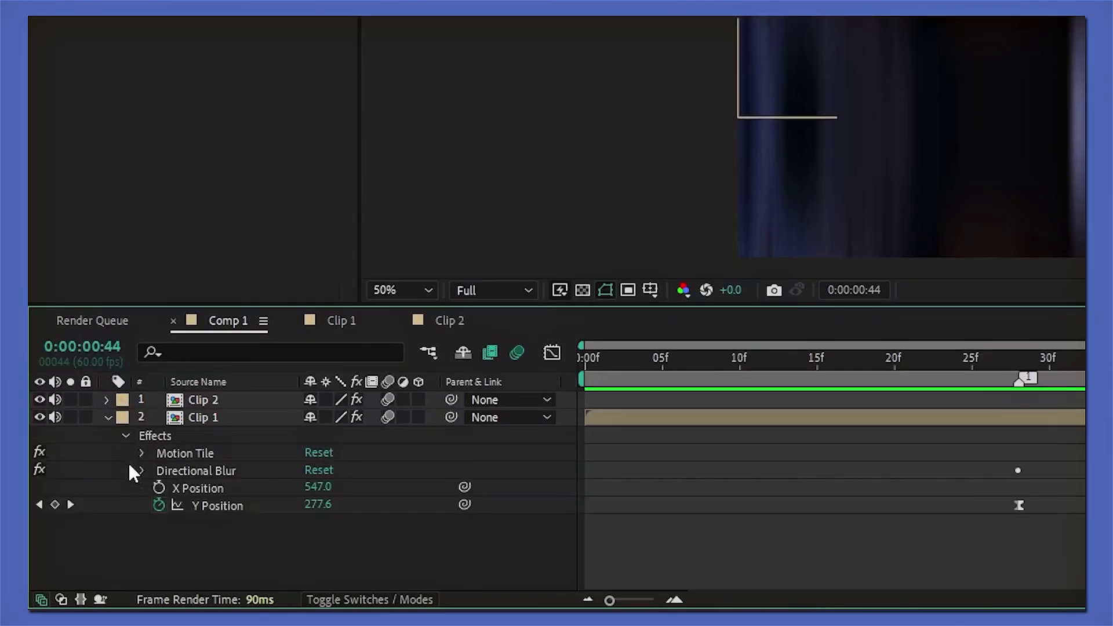
left_click(142, 470)
left_click_drag(821, 506, 468, 520)
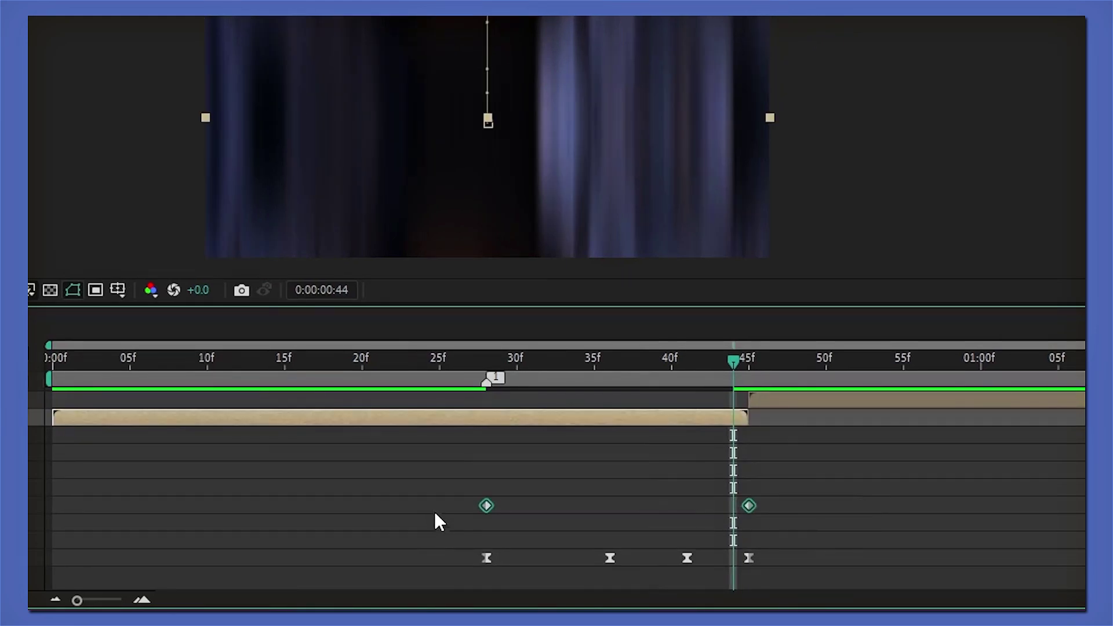
key("F9")
left_click(484, 364)
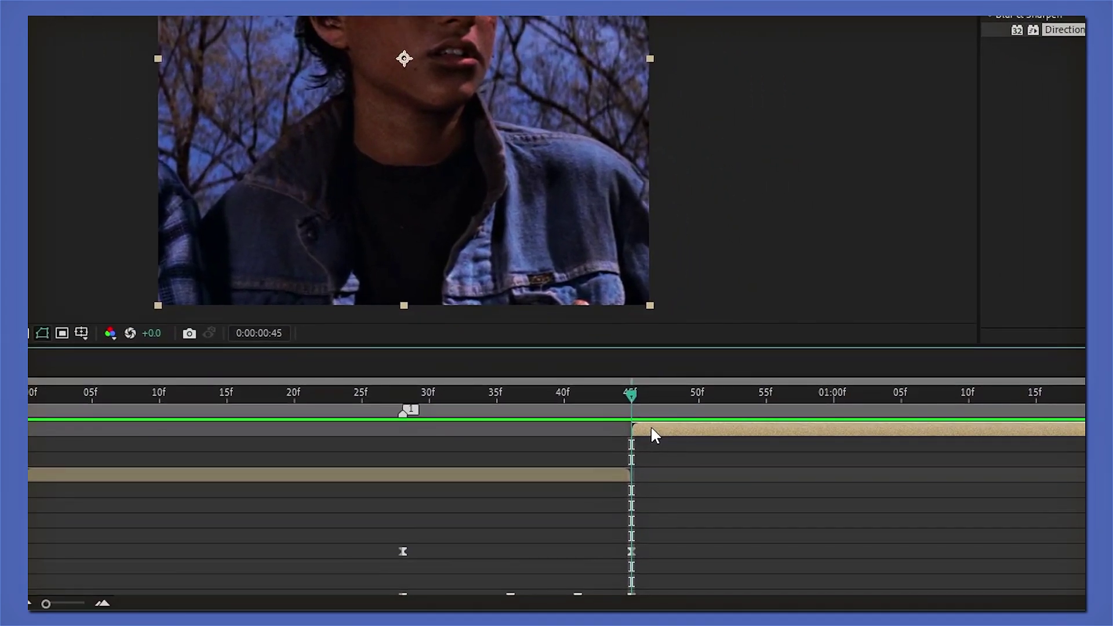
Copy Clip 1's last Y Position keyframe and paste it into Clip 2 at frame 45
scroll(652, 502, "down", 1)
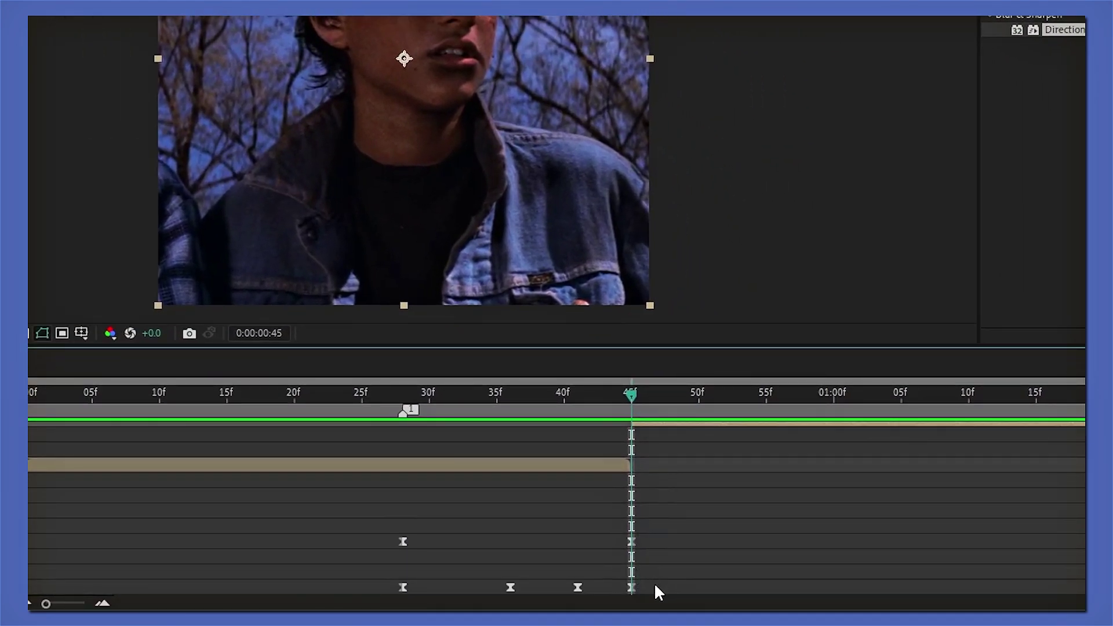
left_click_drag(655, 585, 611, 588)
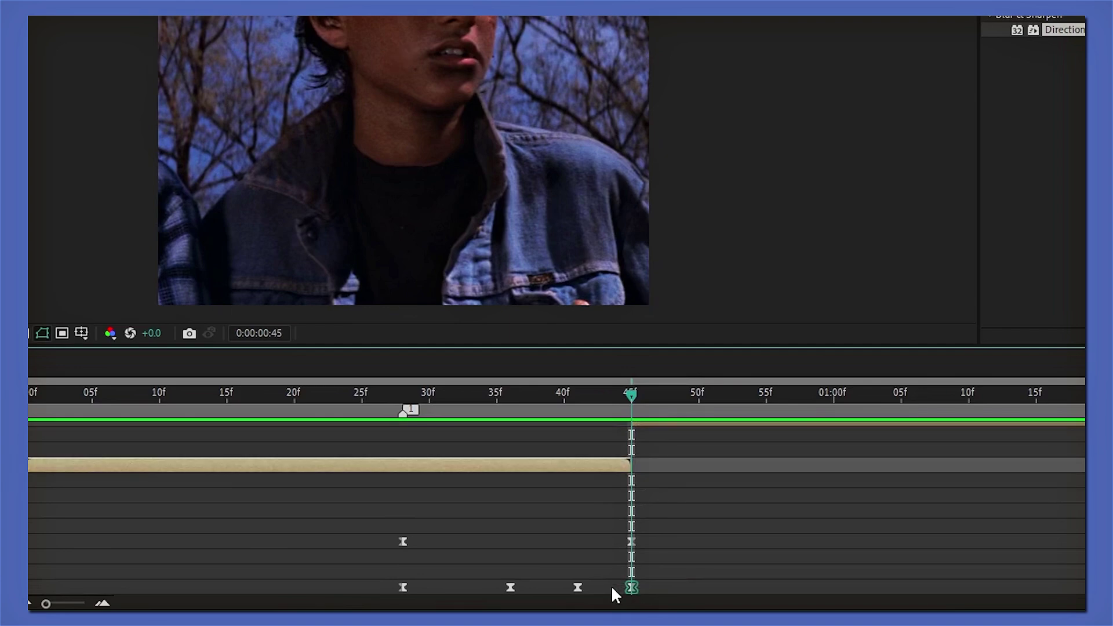
scroll(649, 528, "up", 1)
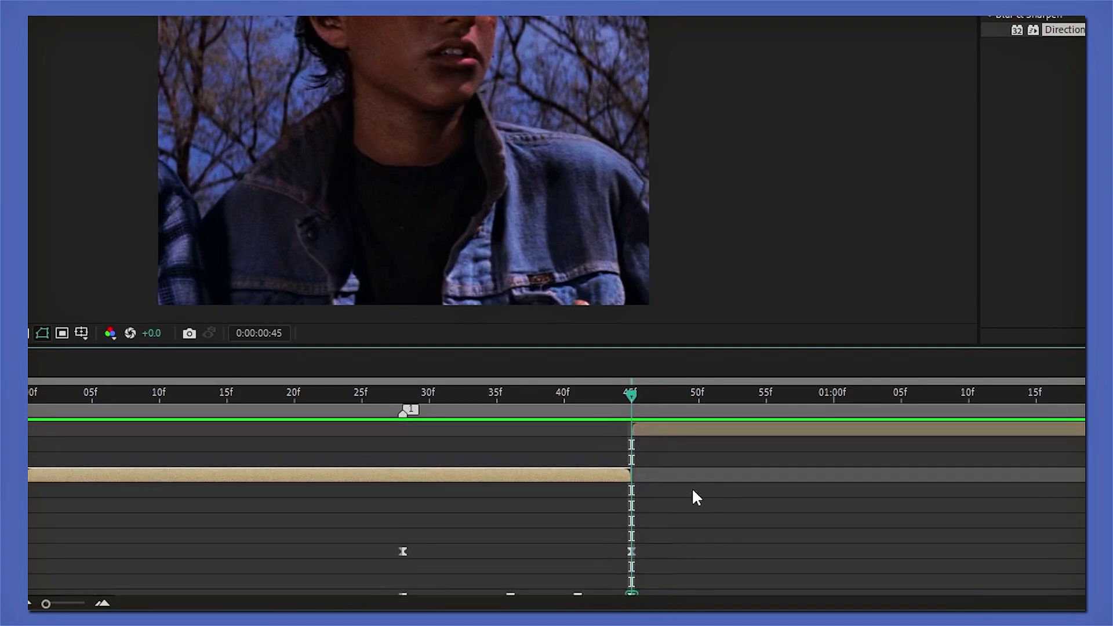
left_click(656, 429)
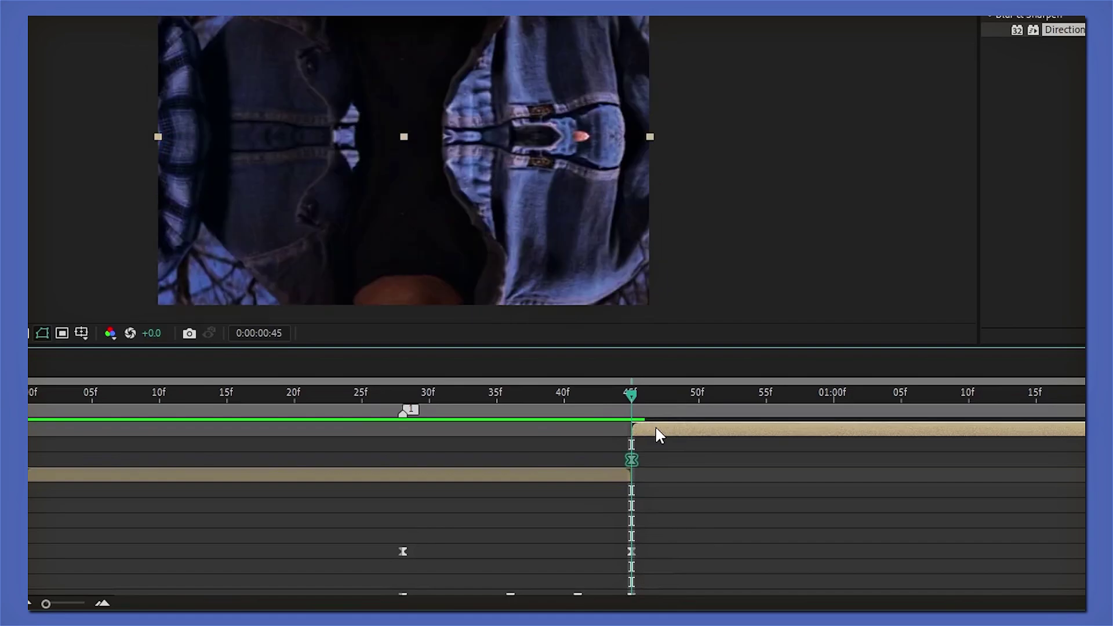
Copy Clip 1's Y Position keyframe from frame 41 and paste it into Clip 2 at frame 48
left_click_drag(645, 387, 667, 372)
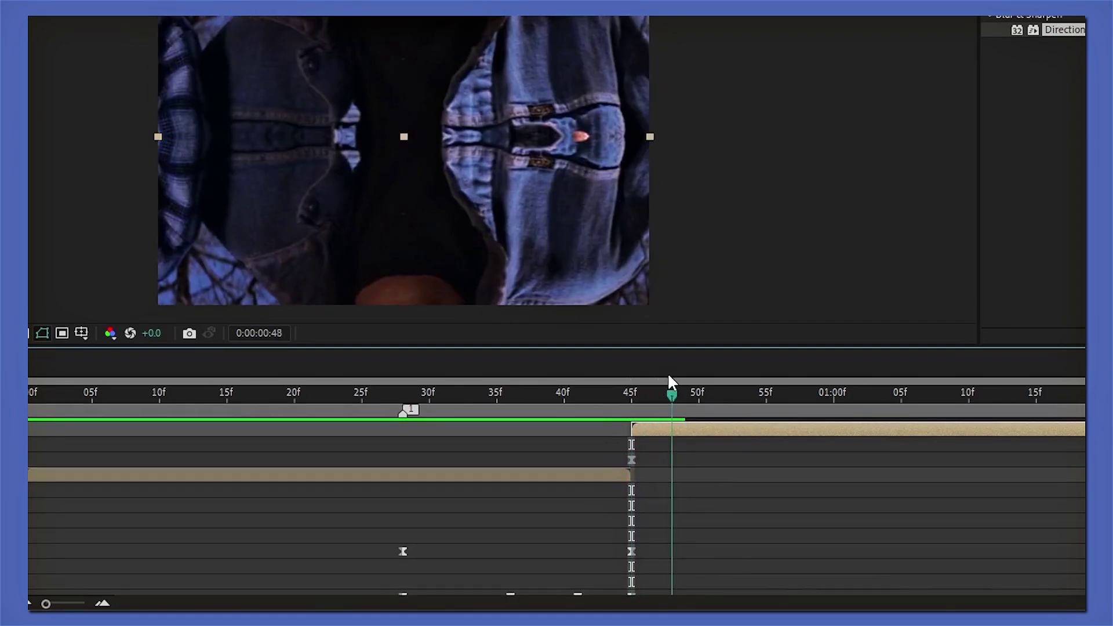
scroll(641, 433, "down", 1)
left_click(578, 586)
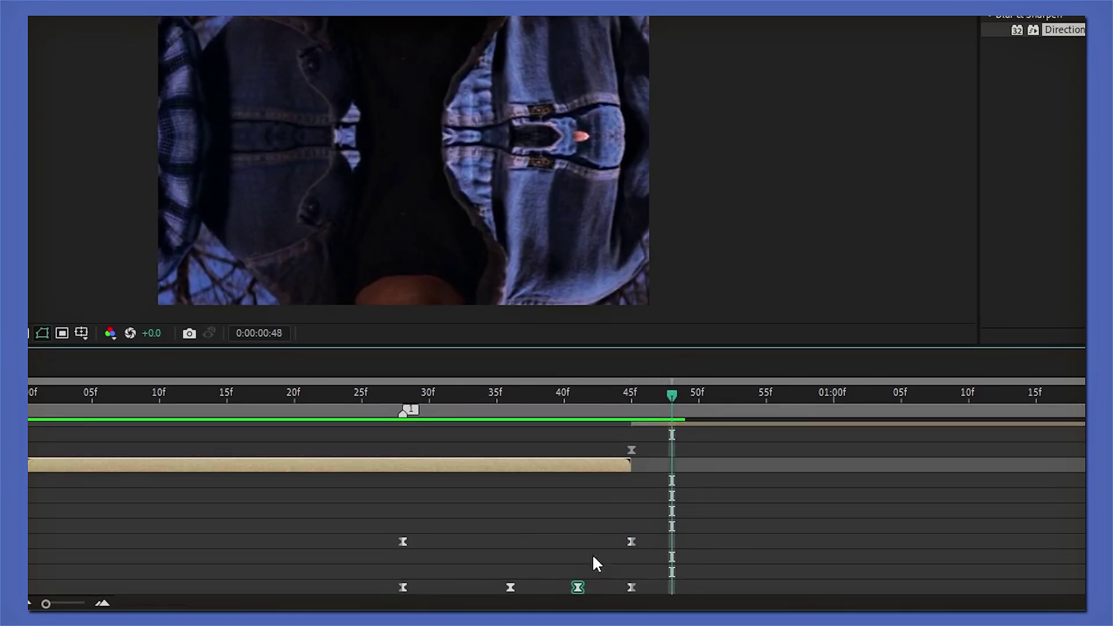
scroll(693, 484, "up", 1)
left_click(689, 425)
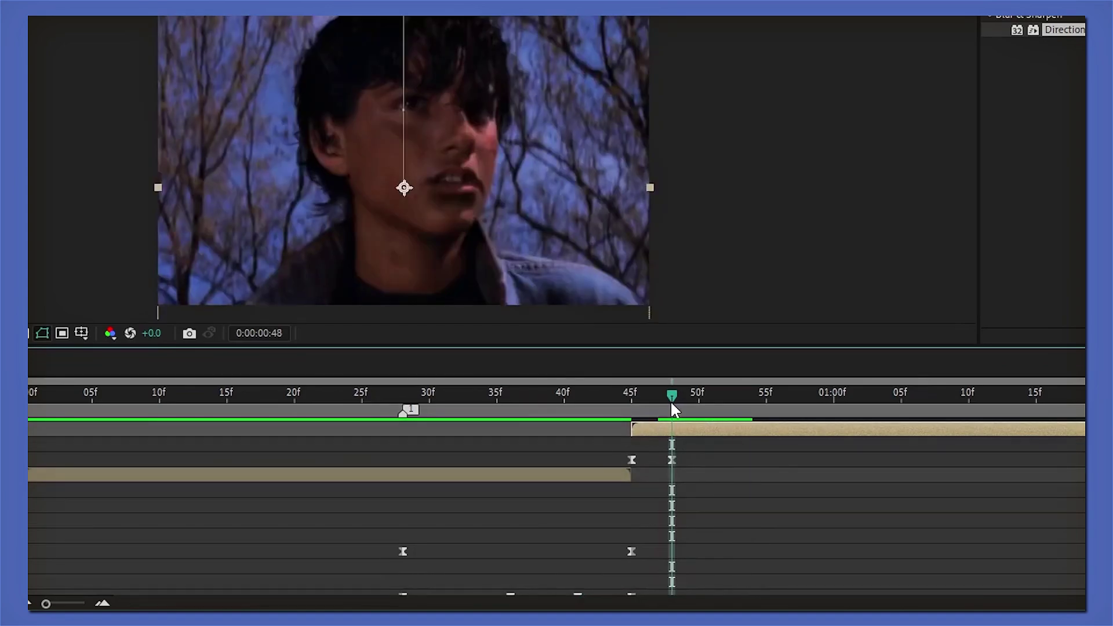
Copy Clip 1's Y Position keyframe from frame 36 and paste it into Clip 2 at frame 53
left_click_drag(667, 391, 739, 385)
scroll(559, 564, "down", 1)
left_click_drag(538, 587, 484, 587)
scroll(692, 506, "up", 1)
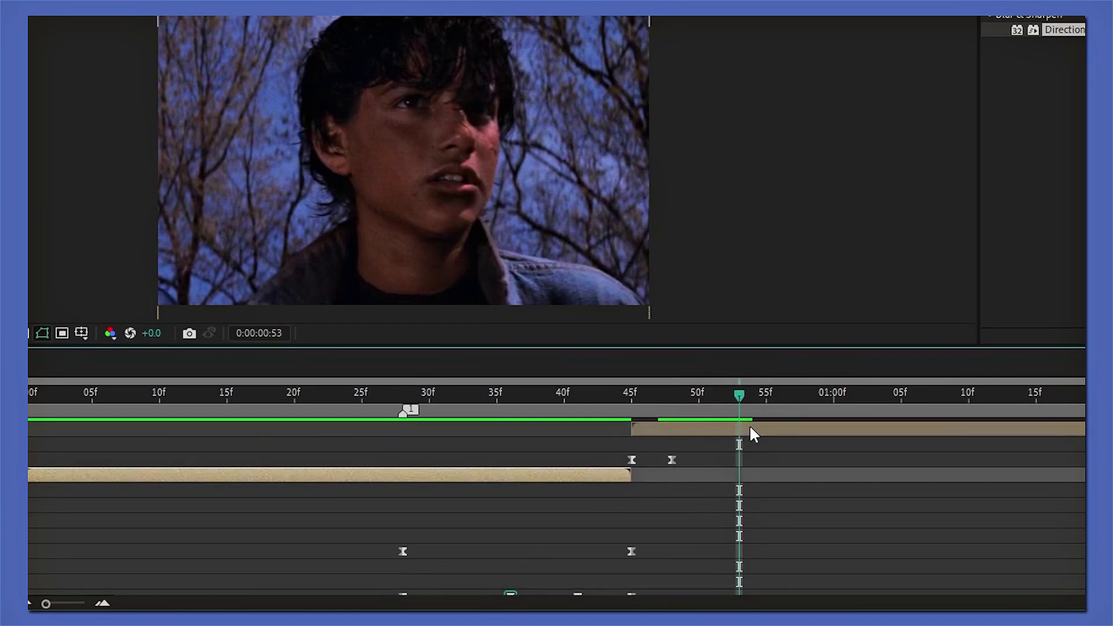
left_click(750, 429)
key("ctrl+v")
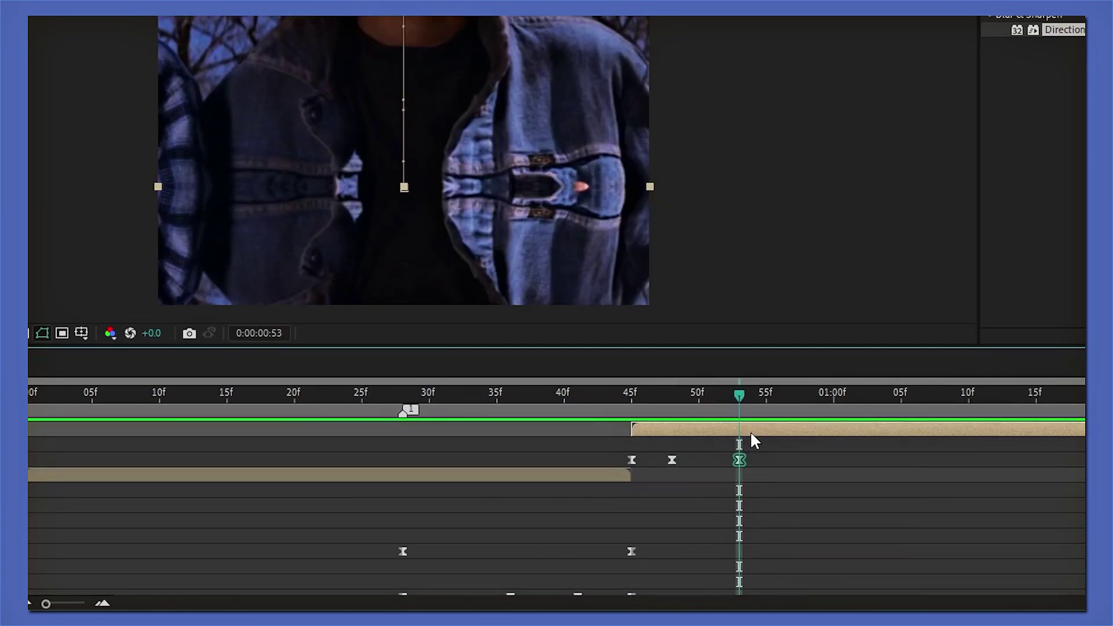
Copy Clip 1's first Y Position keyframe and paste it into Clip 2 at 0:00:01:05
left_click_drag(738, 390, 900, 388)
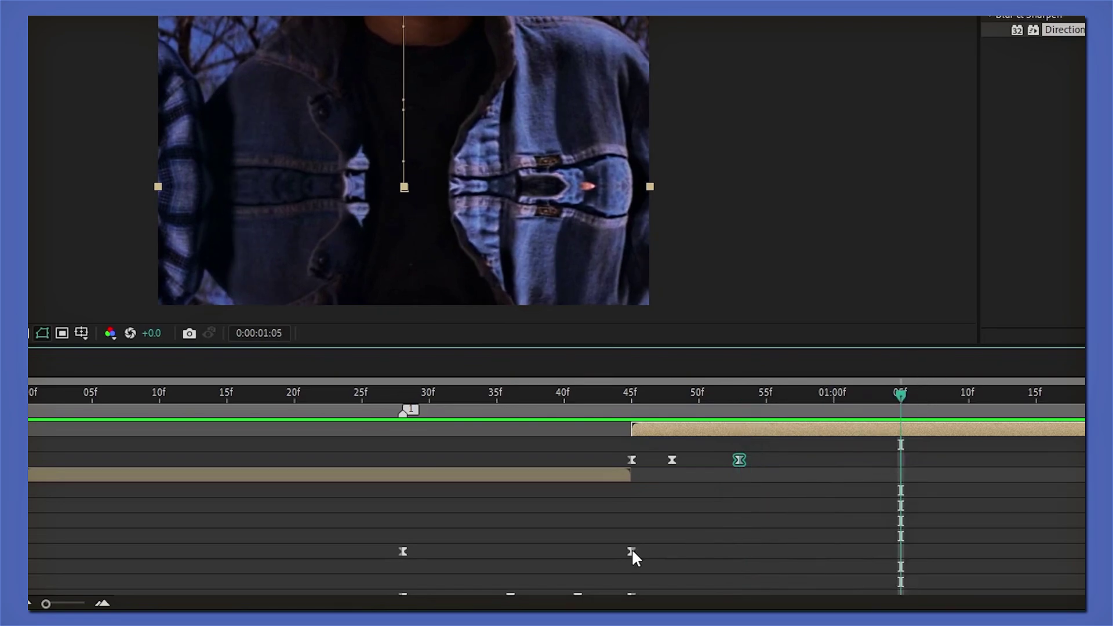
scroll(634, 557, "down", 1)
left_click(403, 587)
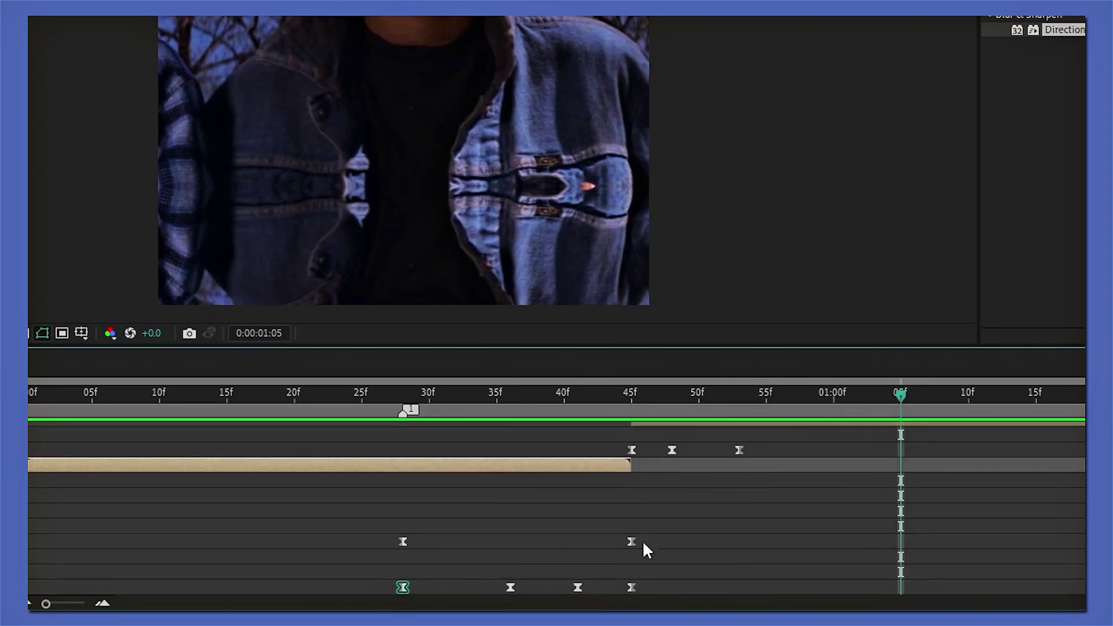
scroll(885, 435, "up", 1)
left_click(888, 428)
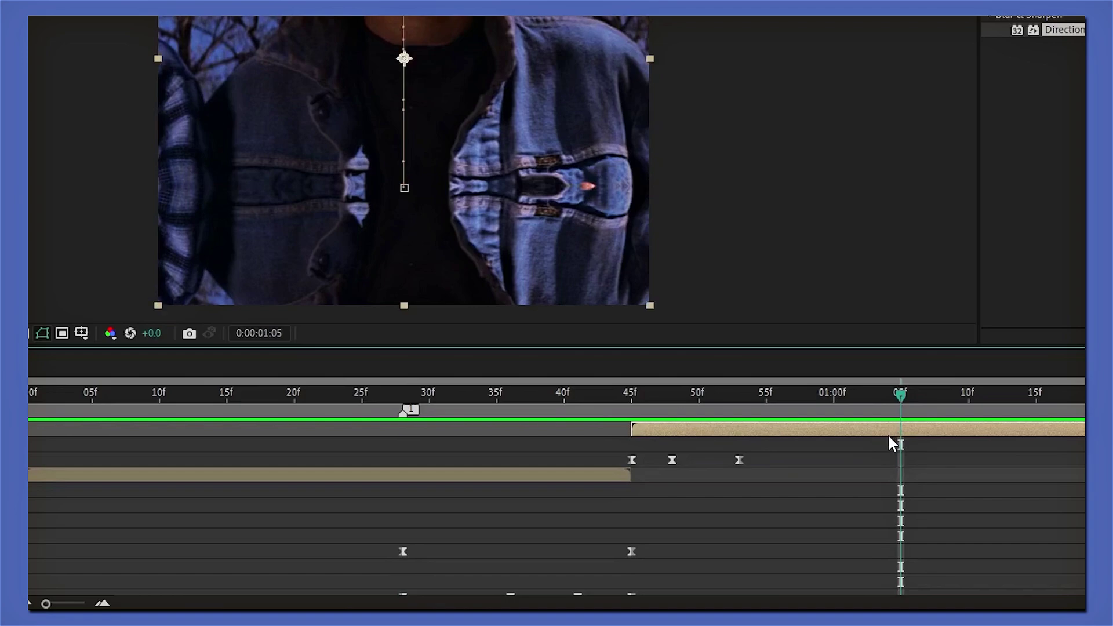
key("ctrl+v")
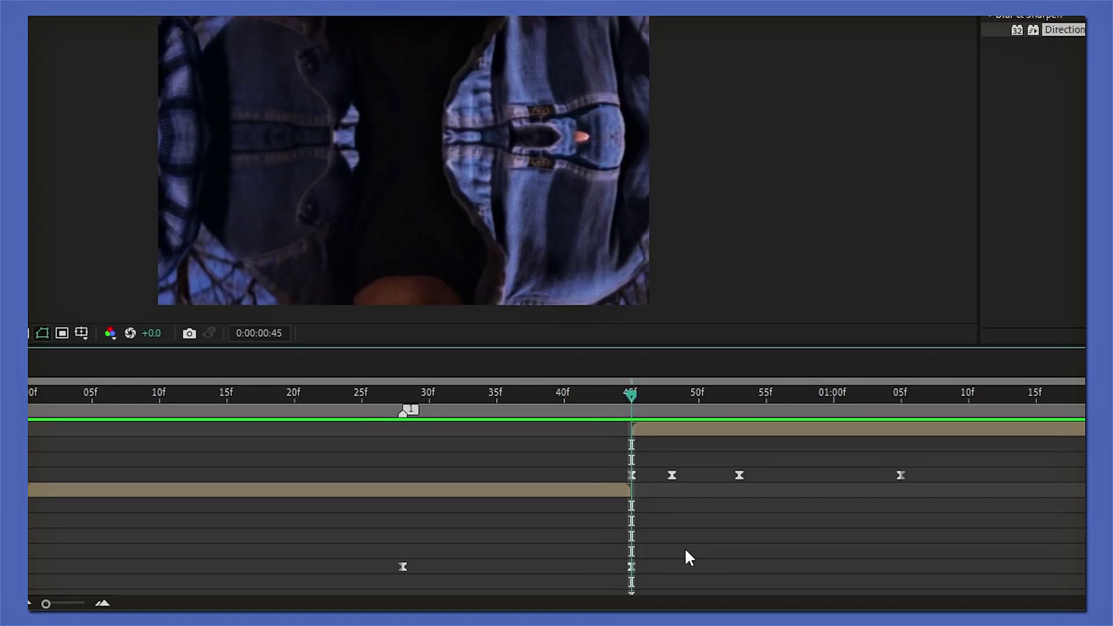
Copy Clip 1's last Blur Length keyframe and paste it into Clip 2 at frame 45
left_click_drag(666, 558, 611, 564)
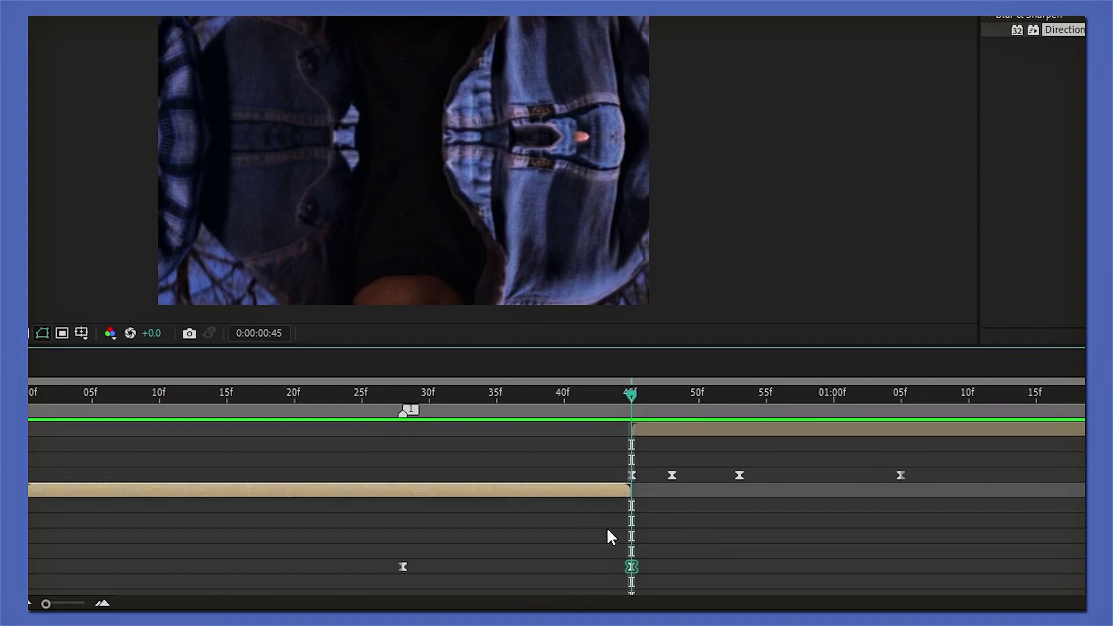
left_click(652, 429)
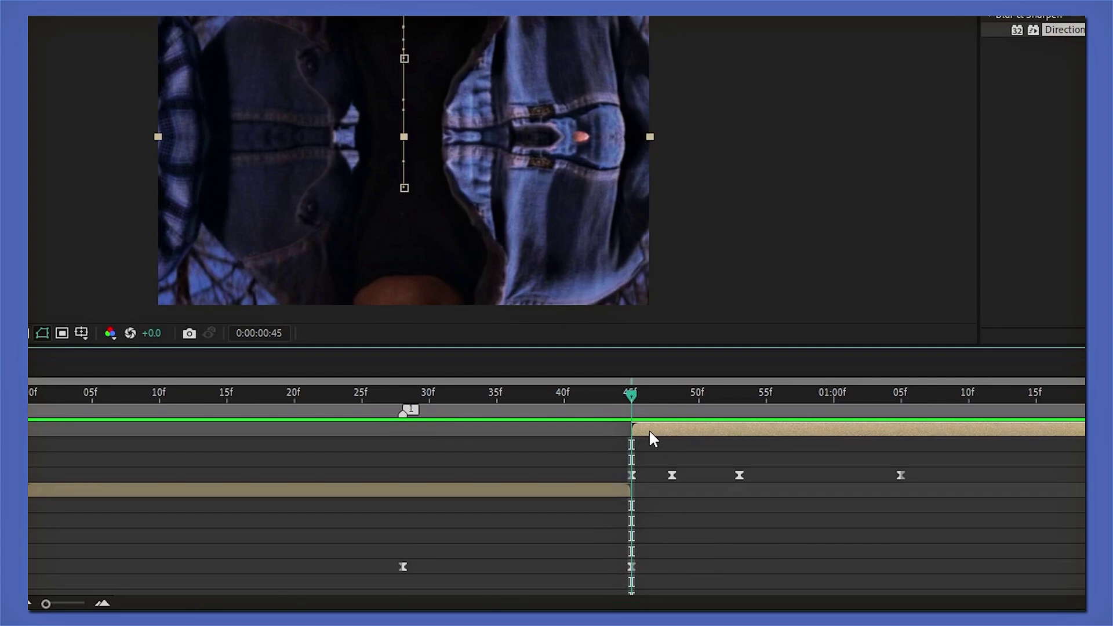
key("ctrl+v")
Copy Clip 1's first Blur Length keyframe from frame 28 and paste it into Clip 2 at 0:00:01:05
left_click(621, 488)
left_click_drag(631, 395, 901, 383)
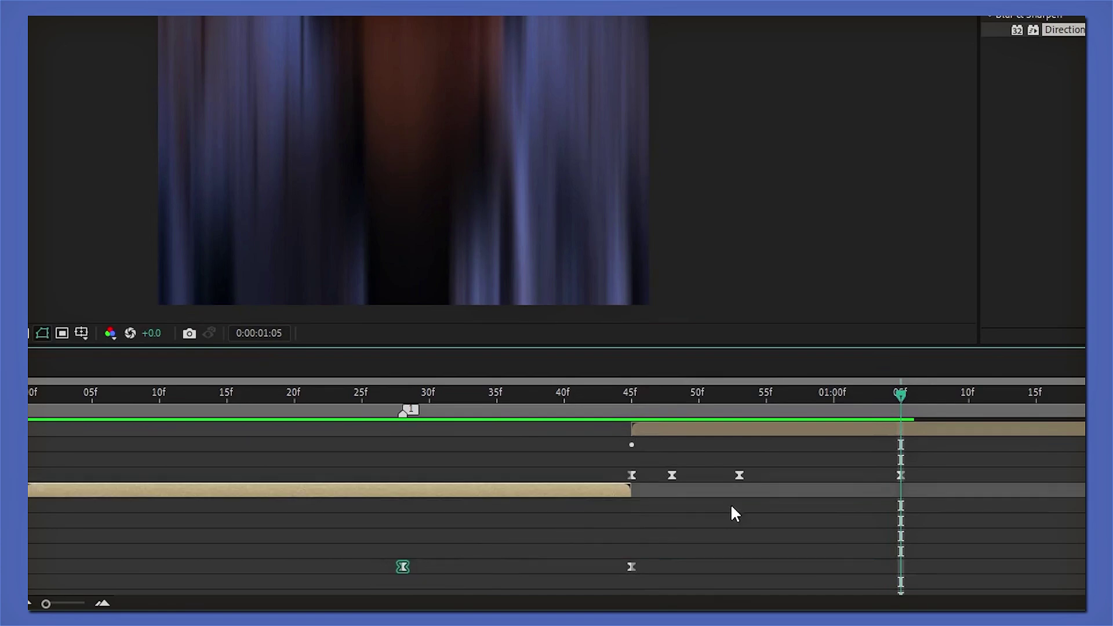
left_click(899, 427)
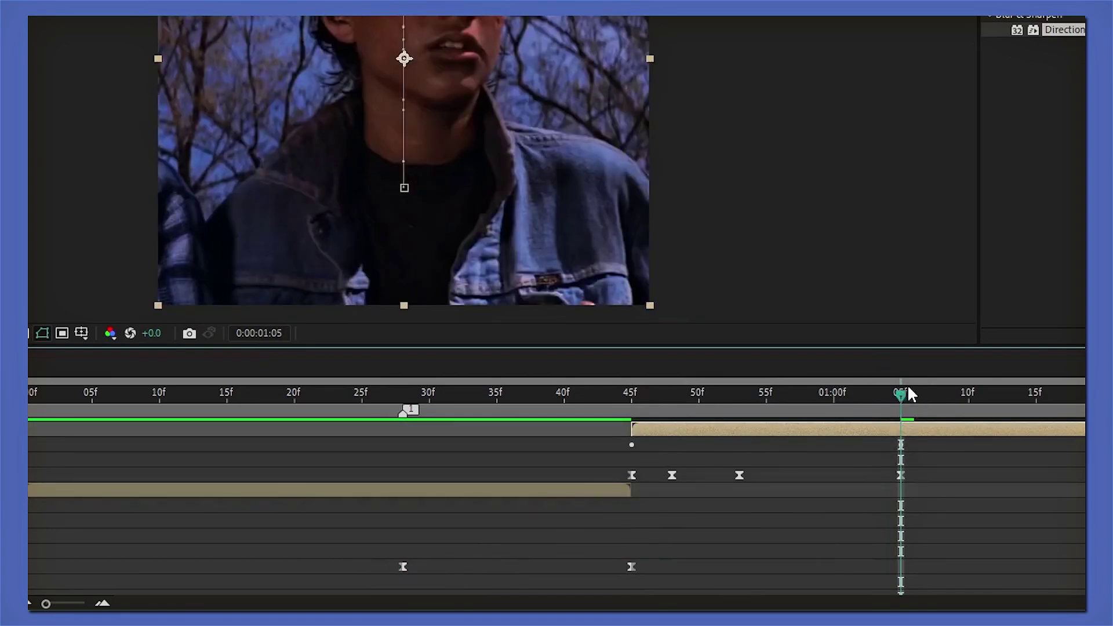